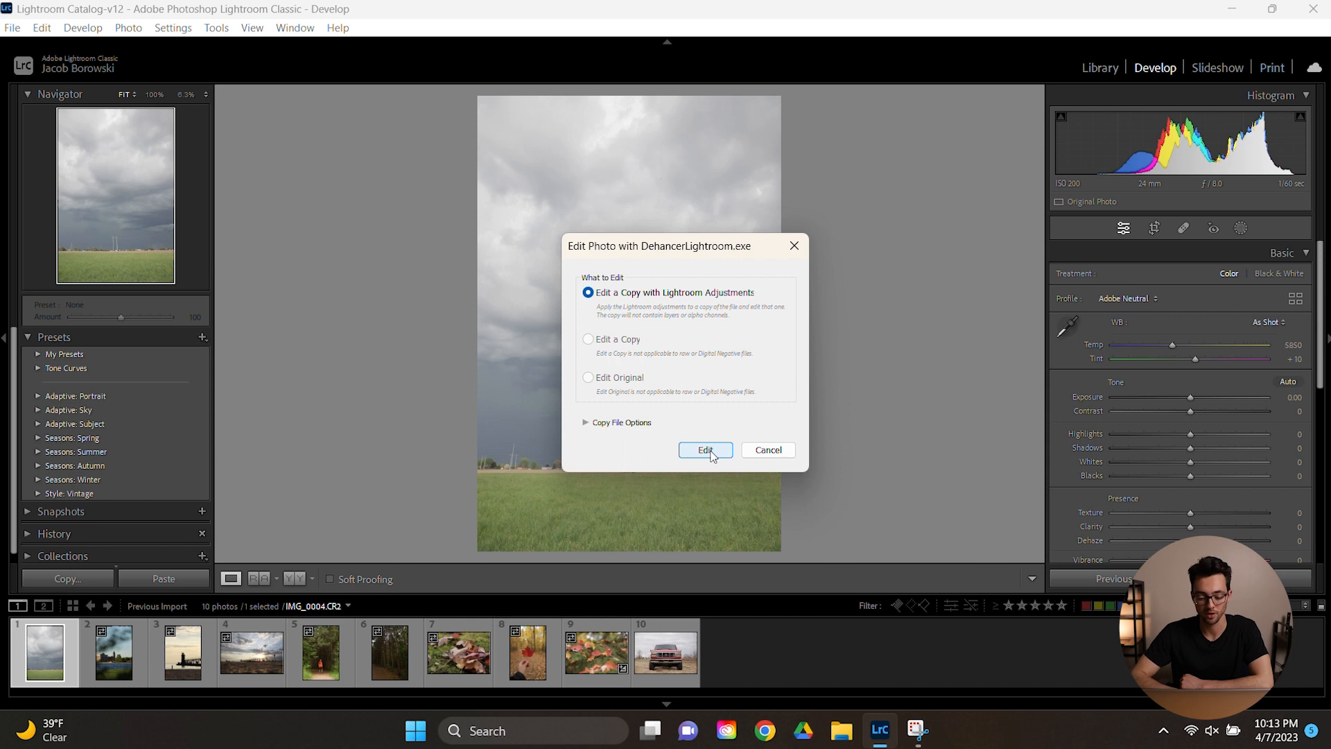
- Open a copy of the storm photo with Lightroom adjustments in a maximized Dehancer window and show its film profiles
click(710, 451)
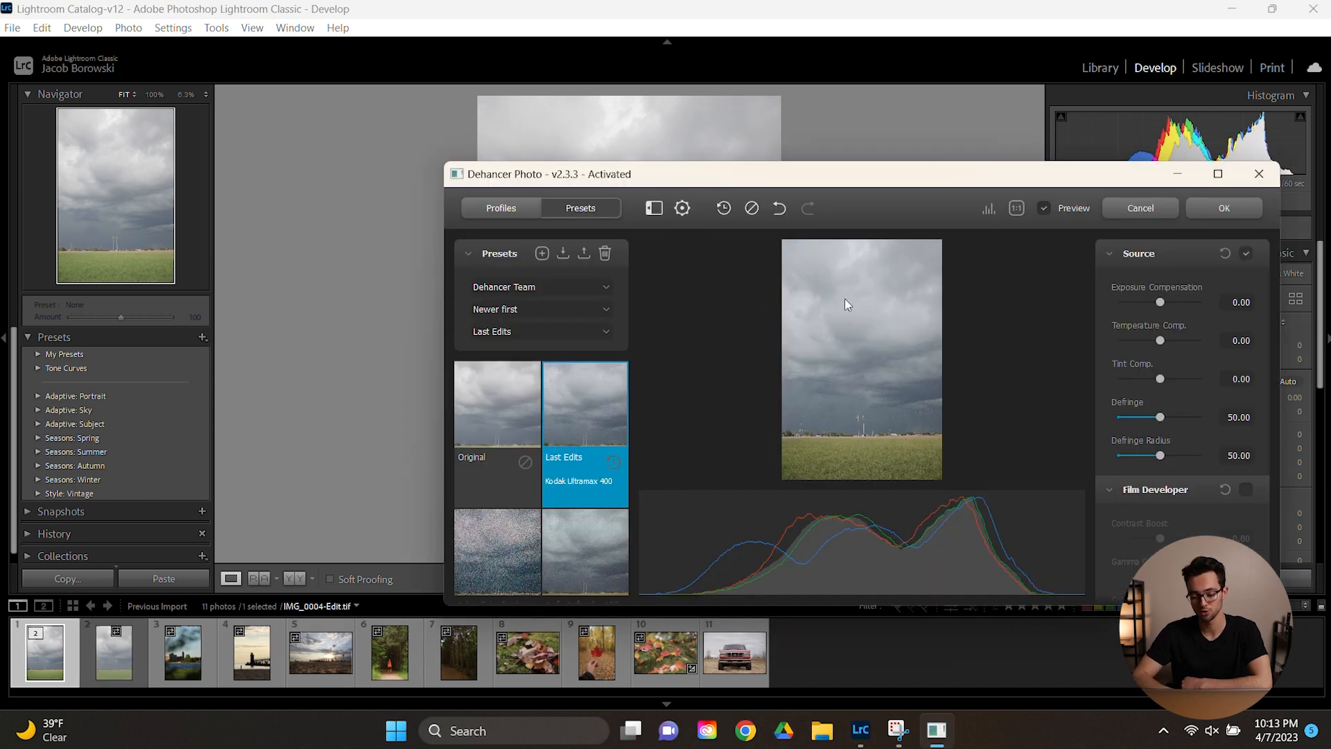
click(1217, 173)
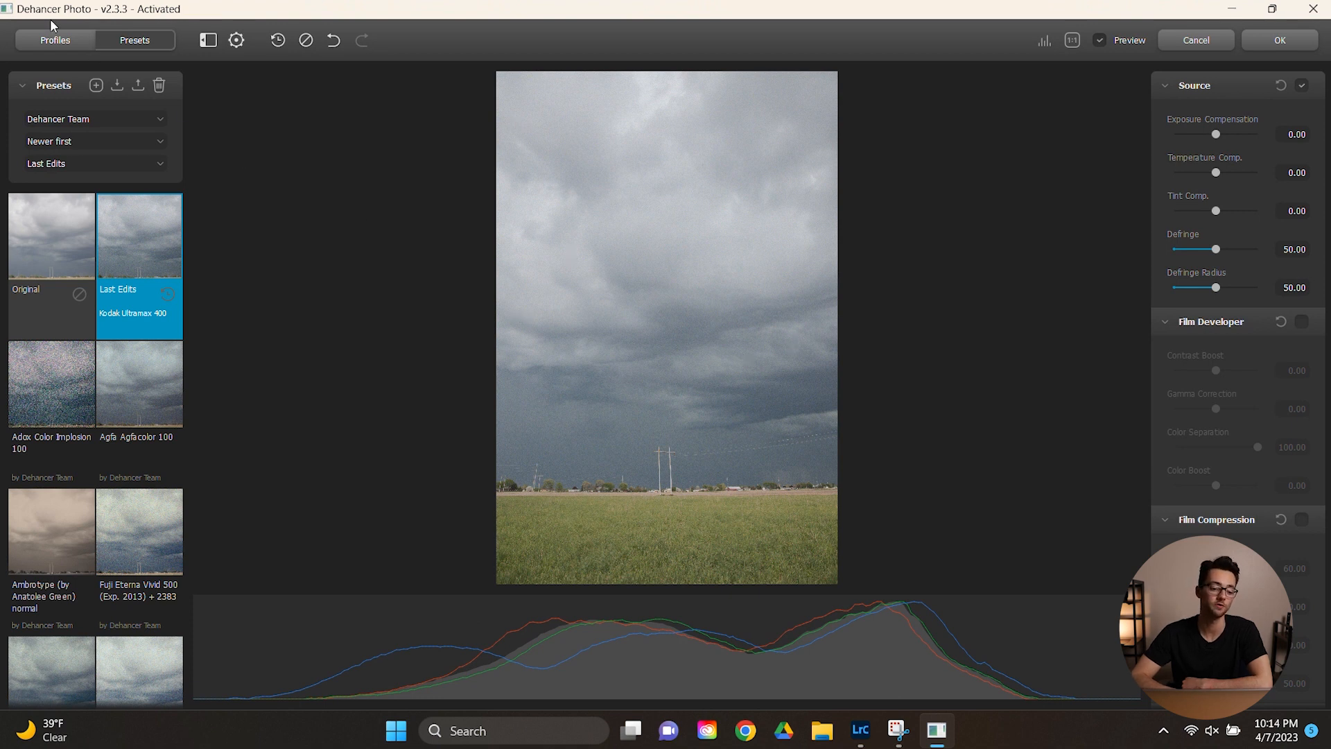
click(70, 40)
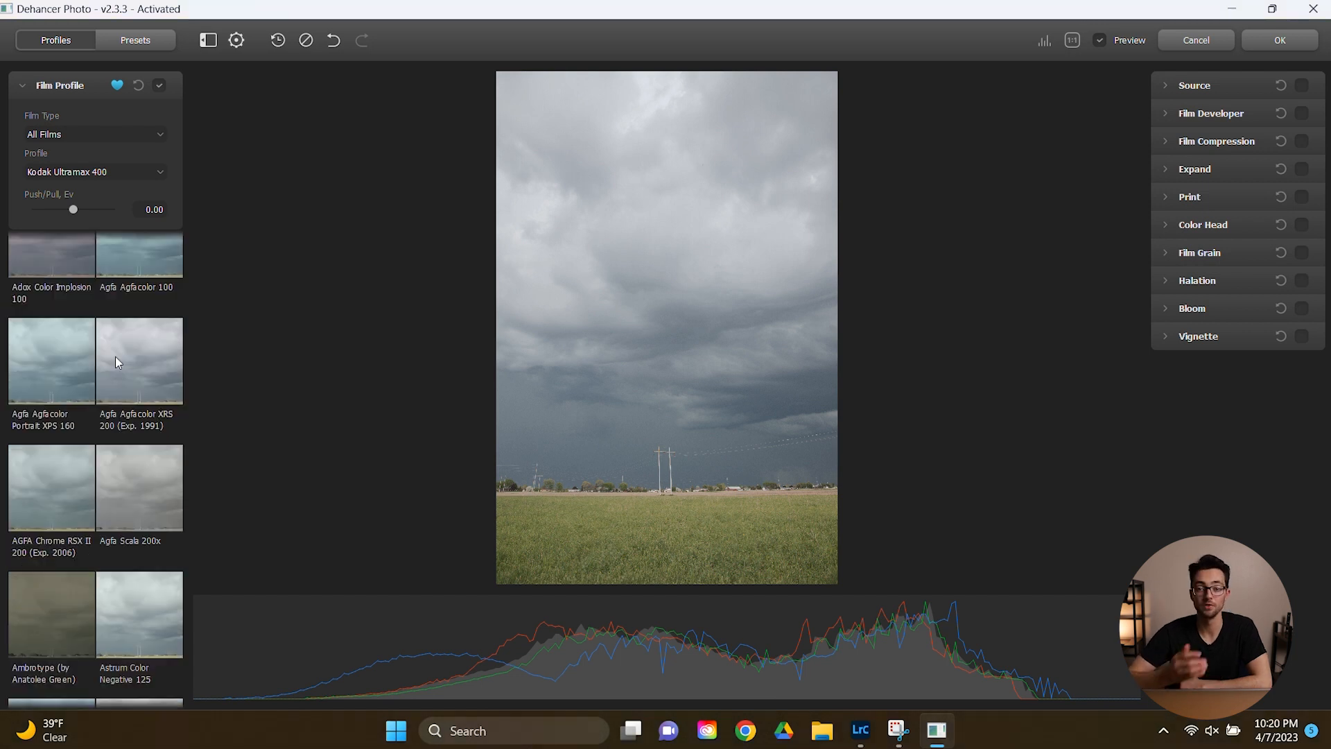
- Preview the Ilford XP2 Super 400, Kodak Ektachrome E100 (2017) and Kodak Ektar 100 film profiles on the storm photo
scroll(115, 356, down, 15)
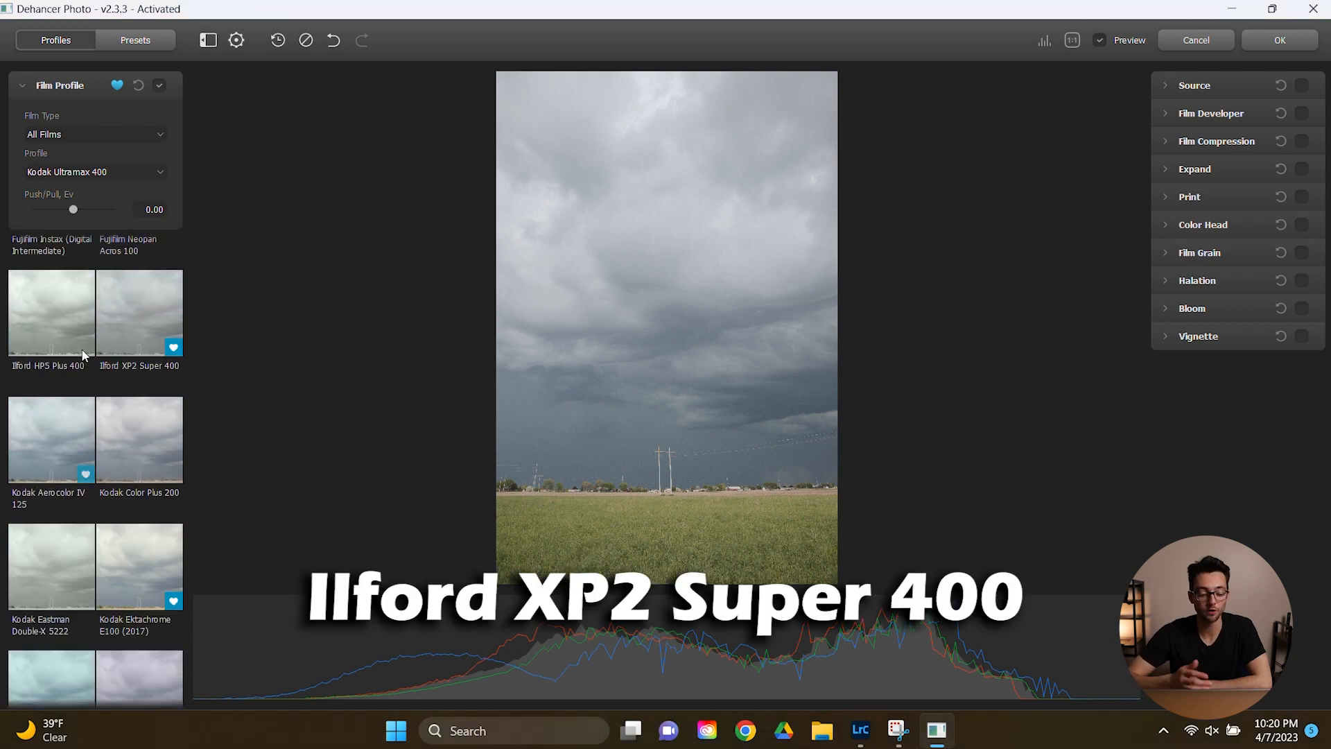
click(160, 320)
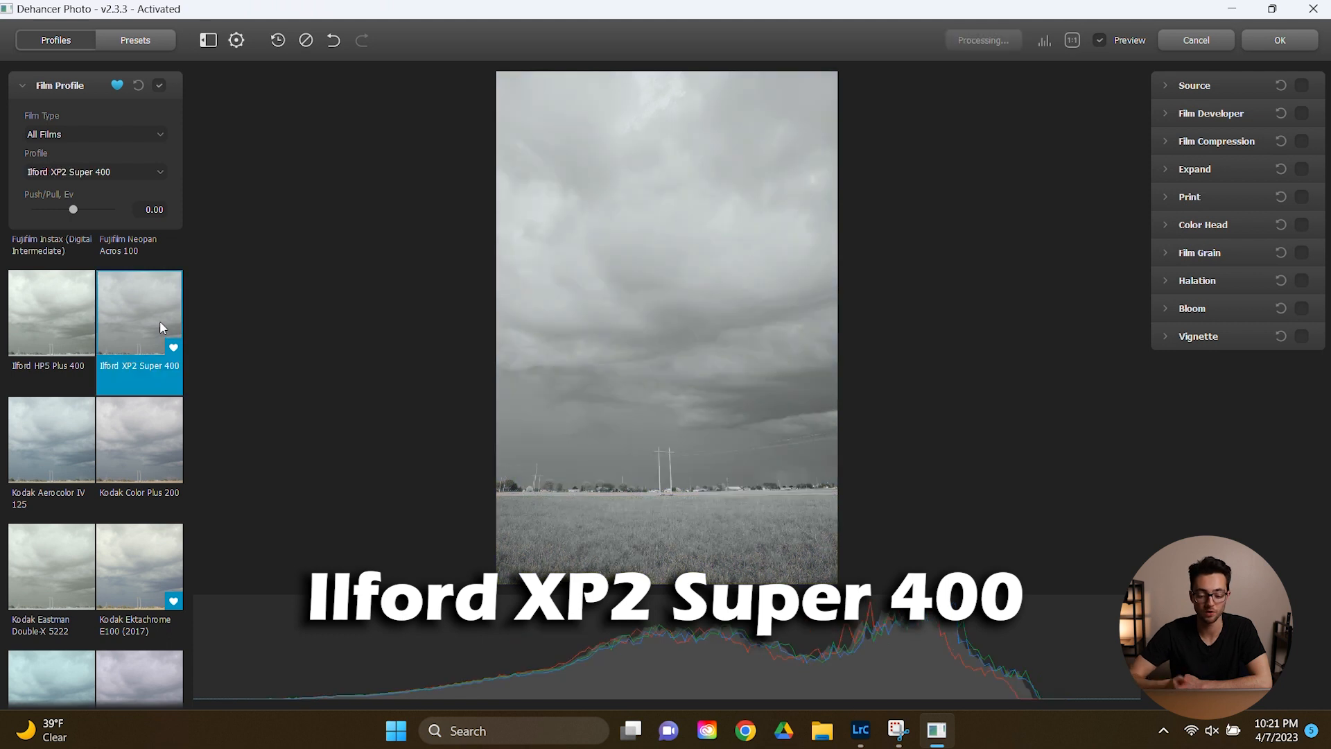
scroll(105, 410, down, 3)
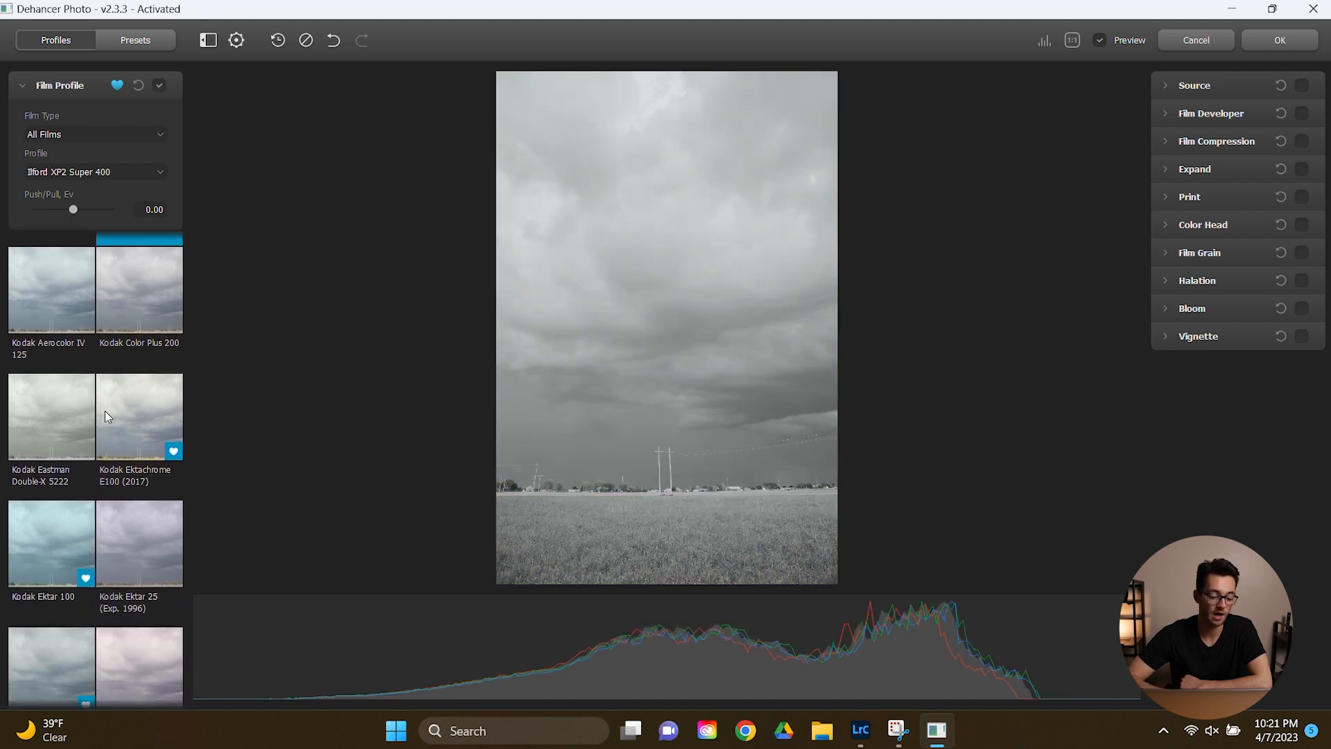
click(143, 424)
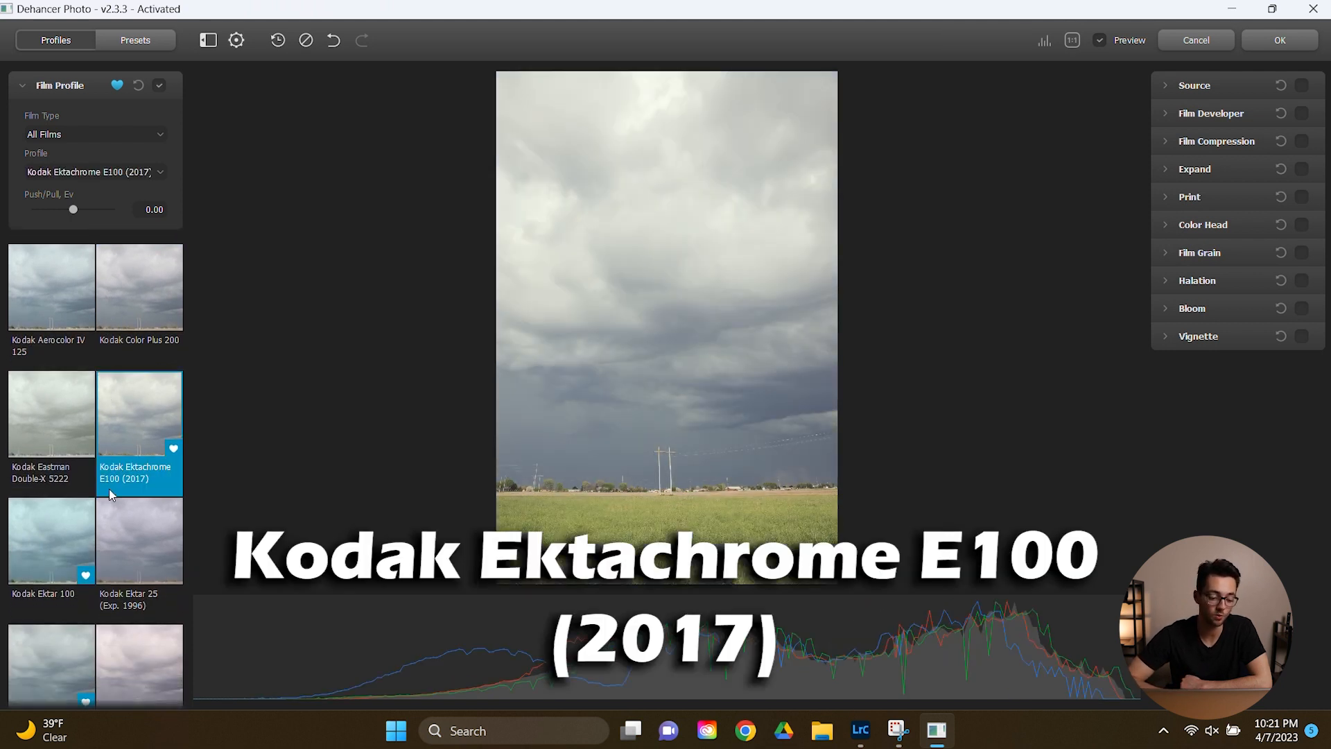
scroll(82, 474, down, 3)
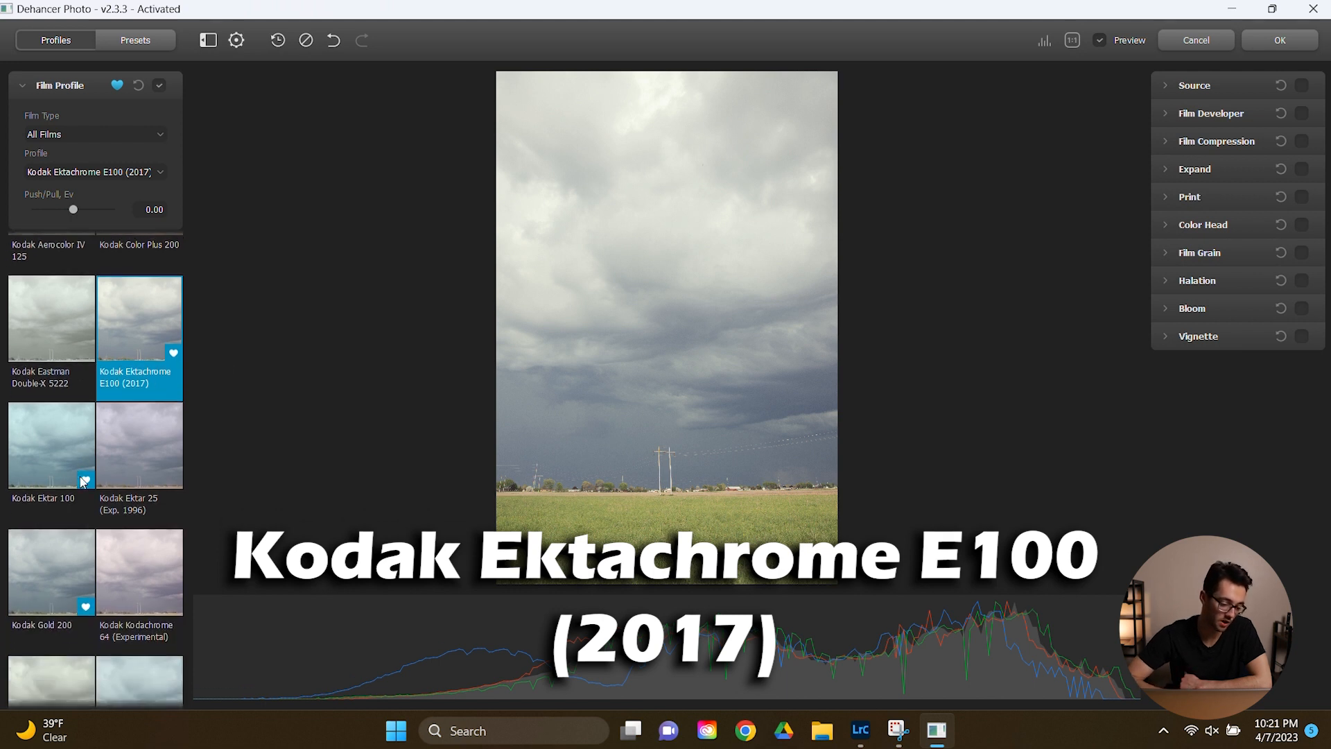
click(62, 415)
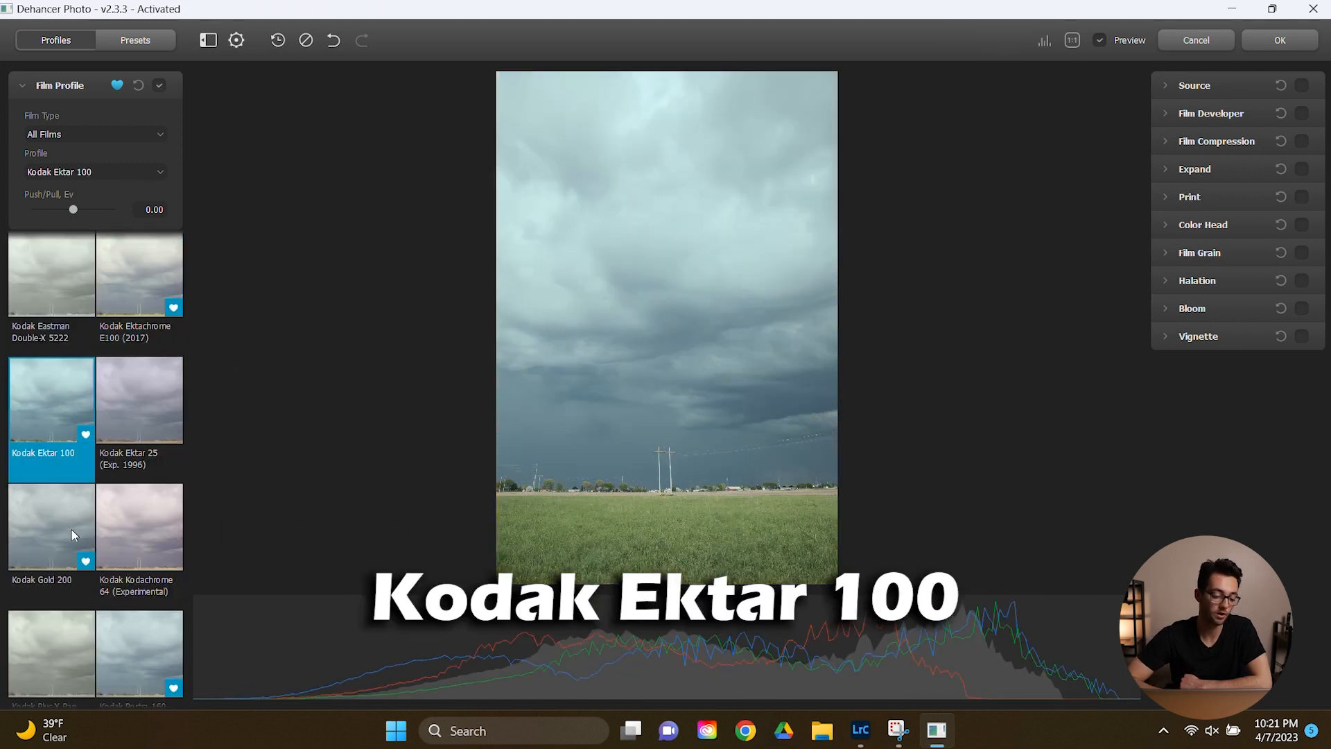
- Try the Kodak Gold 200 and Kodak Portra 160 film profiles on the storm photo
click(71, 528)
scroll(100, 501, down, 4)
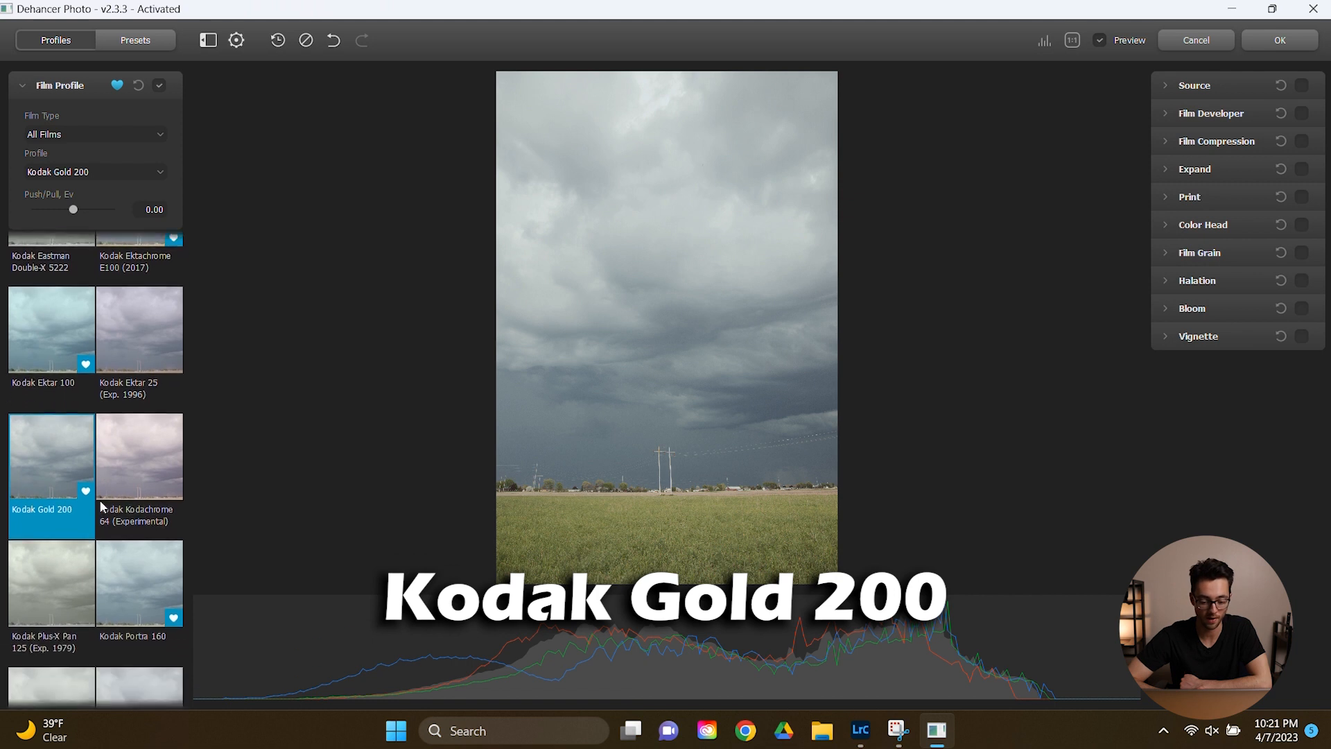
click(137, 447)
scroll(137, 447, down, 2)
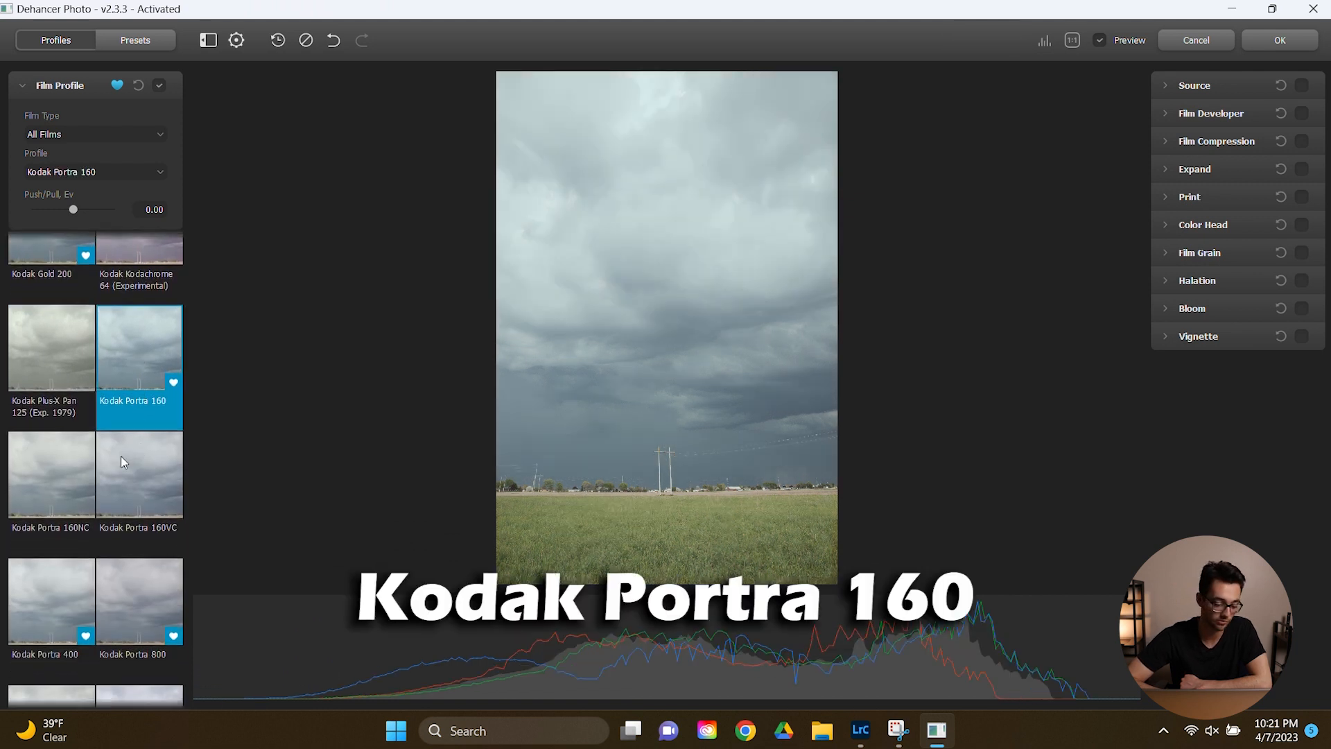
- Try the Kodak Portra 400, Kodak Portra 800 and Kodak Ultramax 400 film profiles on the storm photo
scroll(120, 455, down, 3)
click(65, 464)
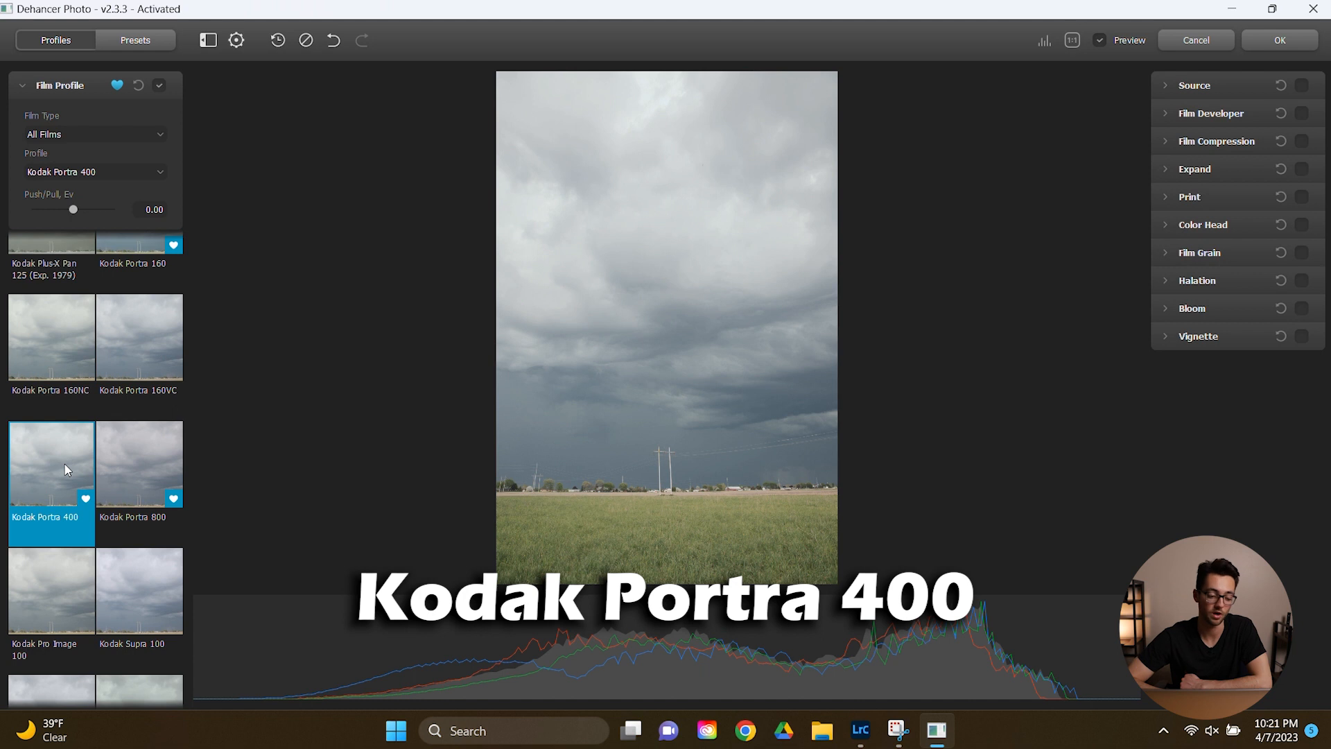
click(143, 468)
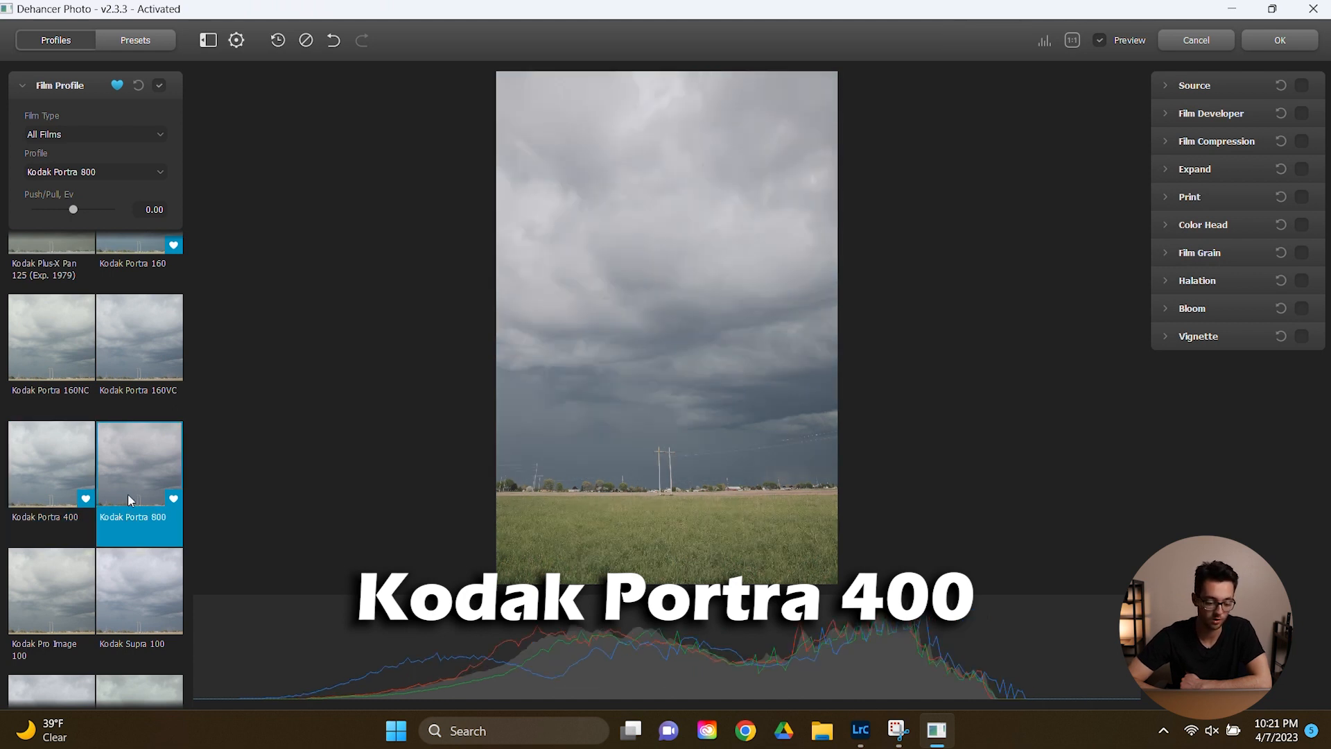
scroll(133, 486, down, 3)
scroll(129, 481, down, 3)
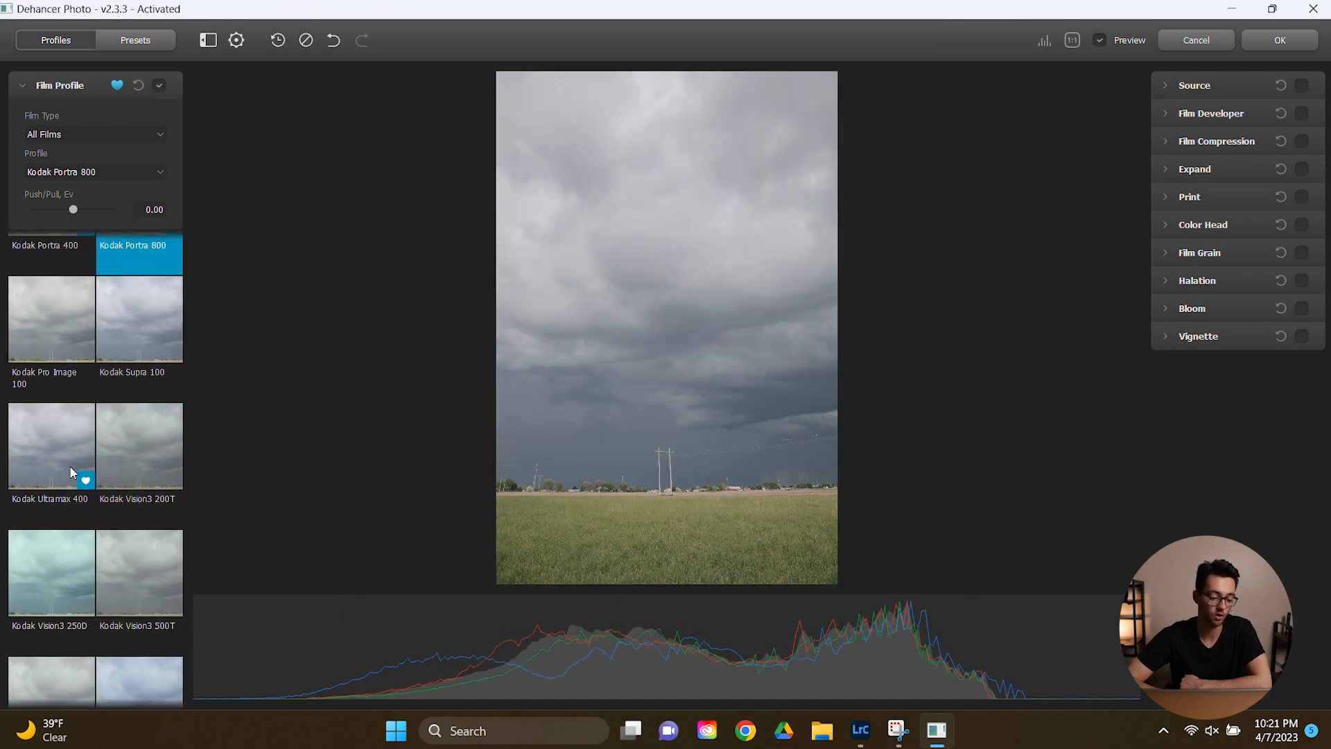
click(60, 452)
scroll(77, 449, down, 15)
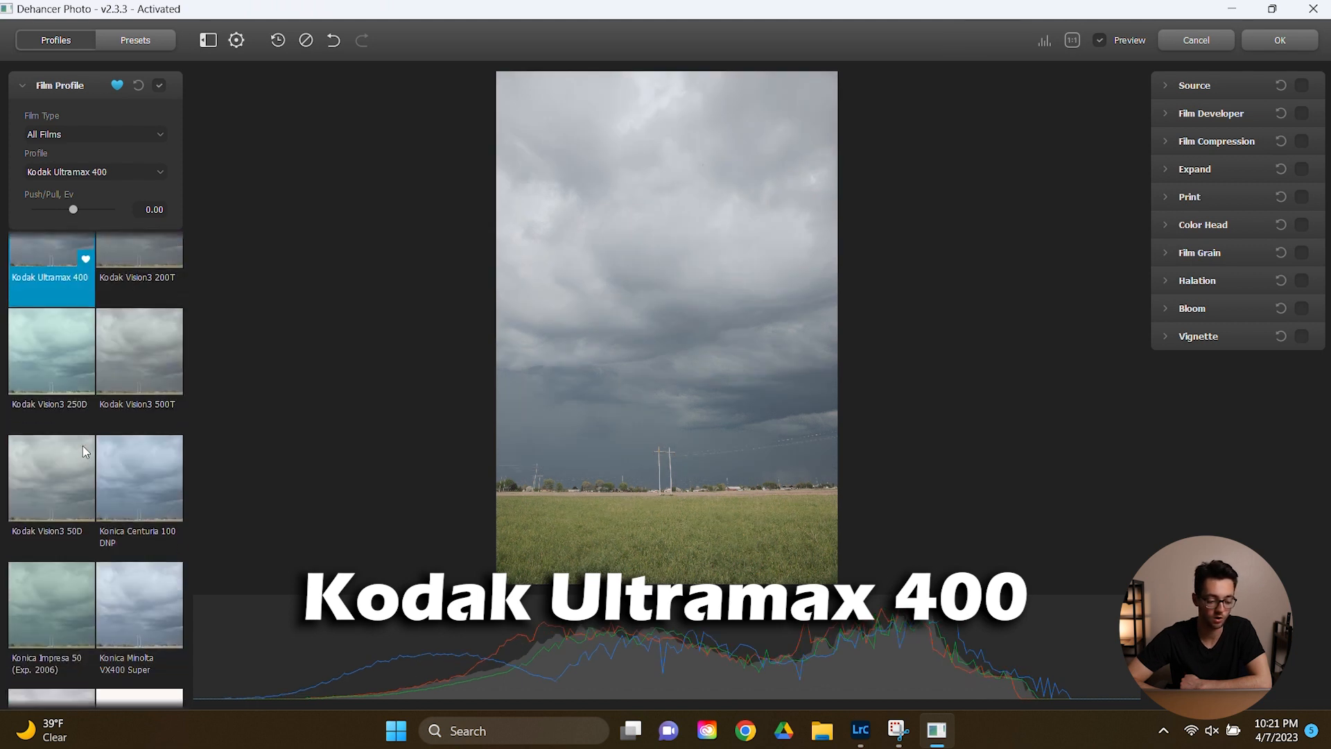
- Apply the Kodak Gold 200 film profile to the storm photo and save the result back to Lightroom
scroll(77, 461, up, 10)
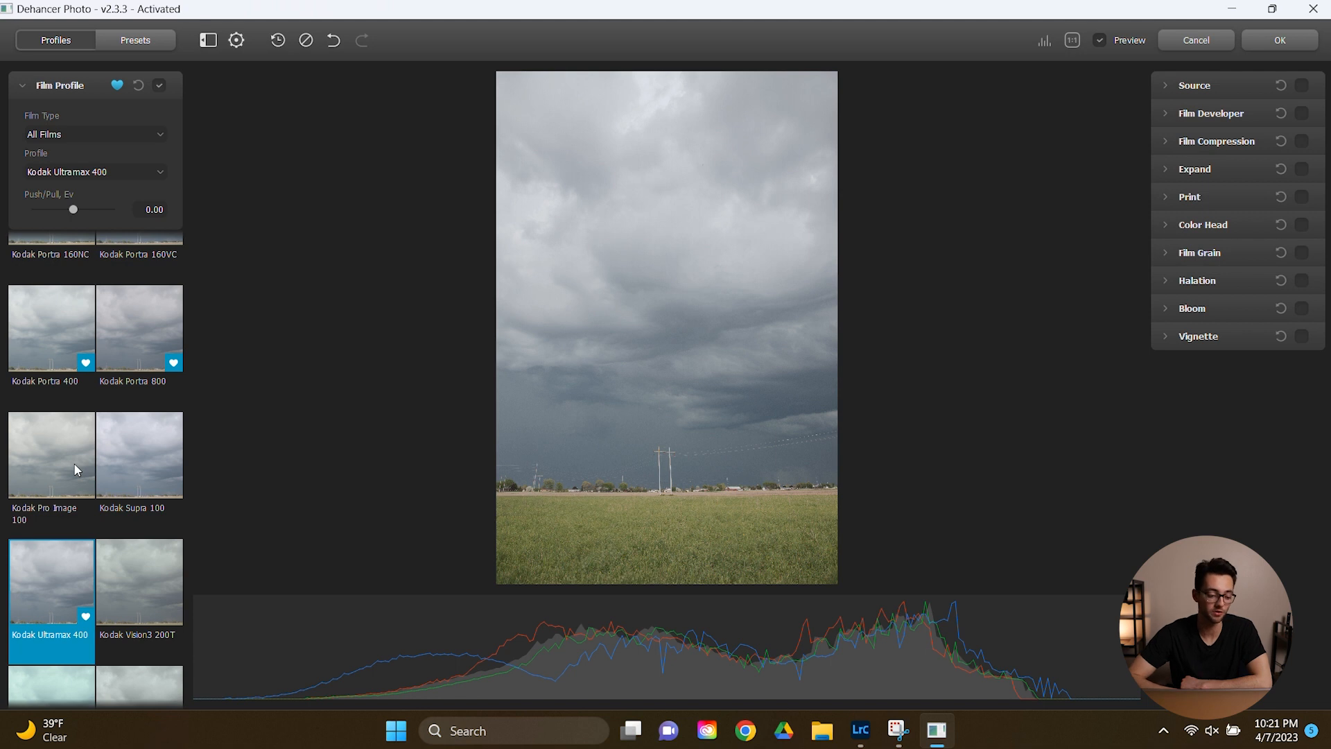
scroll(64, 400, up, 9)
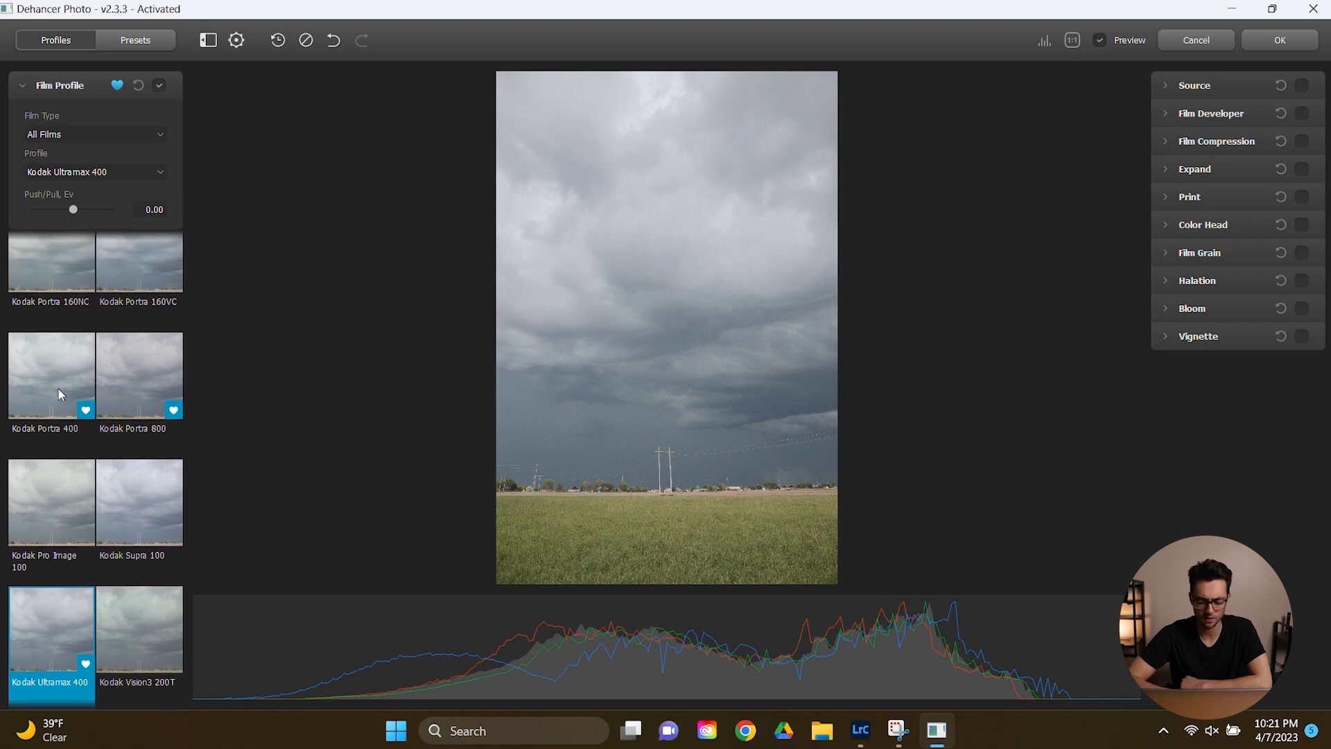
click(74, 403)
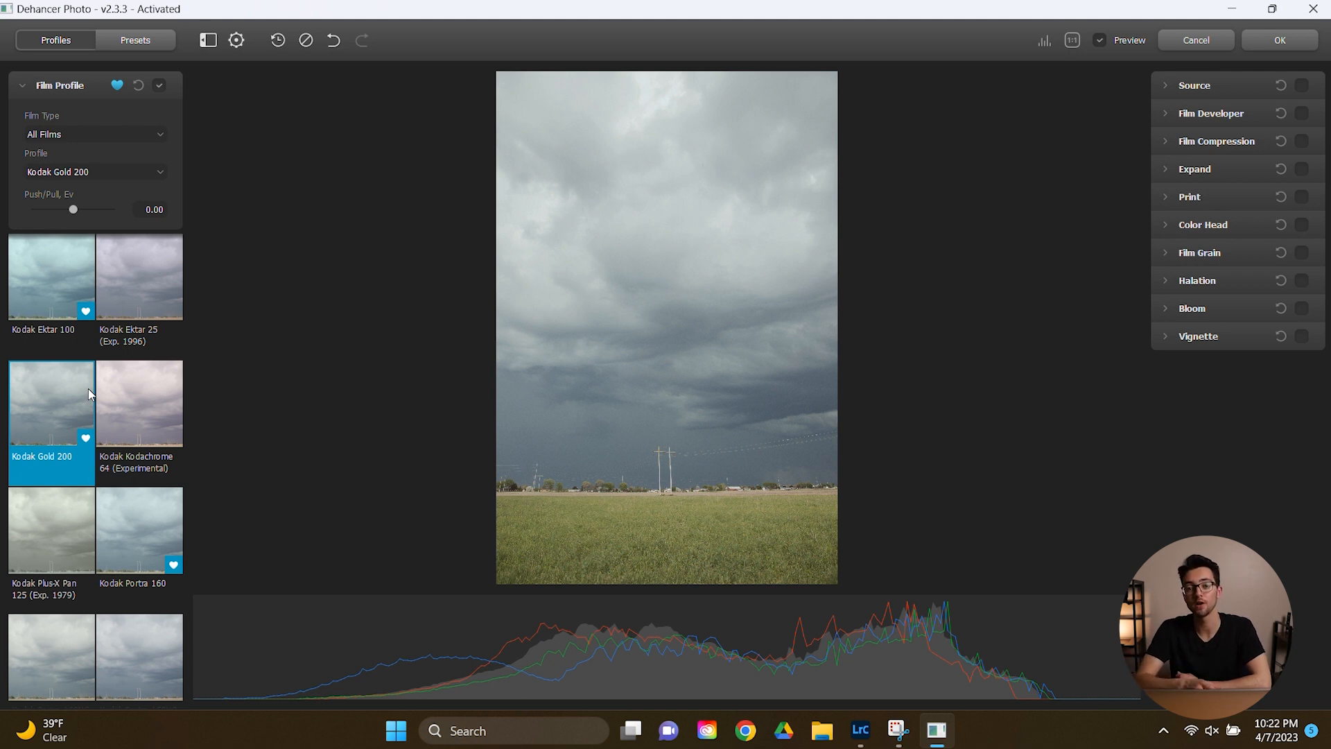
scroll(64, 475, up, 1)
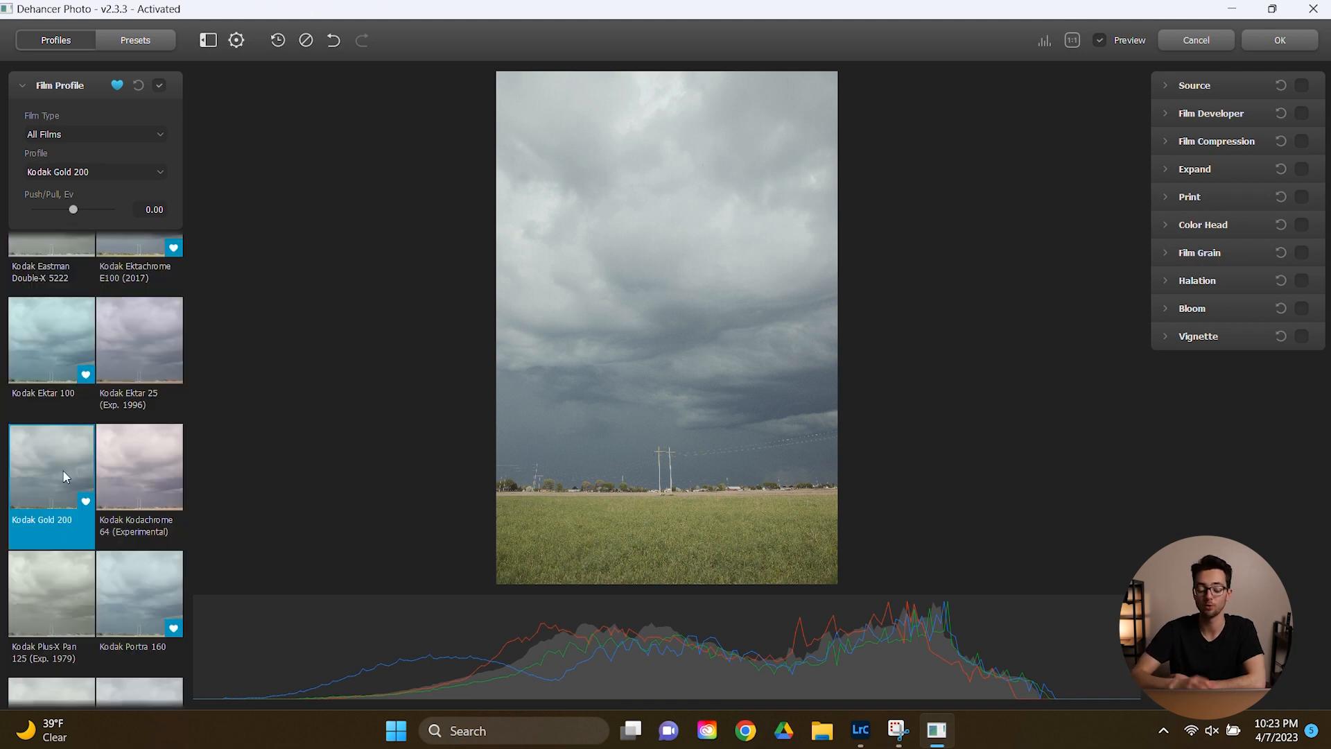
click(1295, 39)
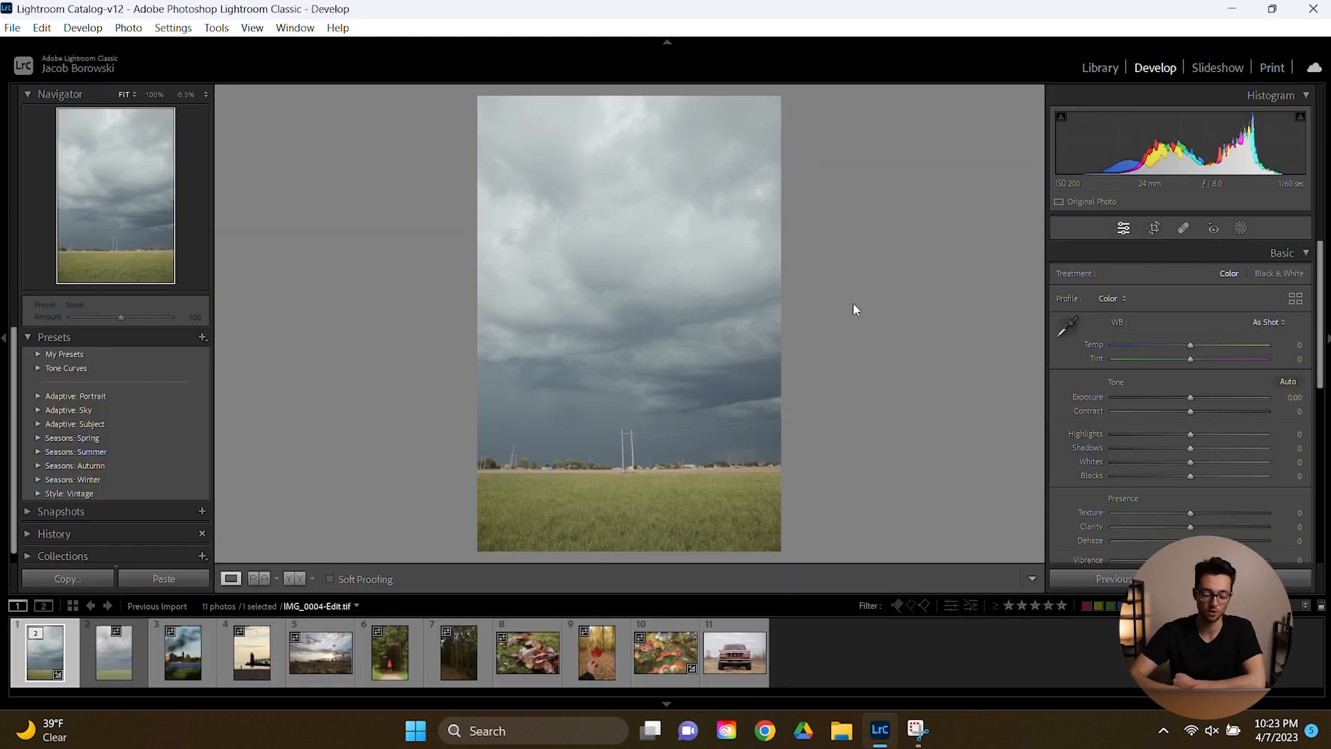
- Compare the film-processed storm photo with its unprocessed original
click(104, 667)
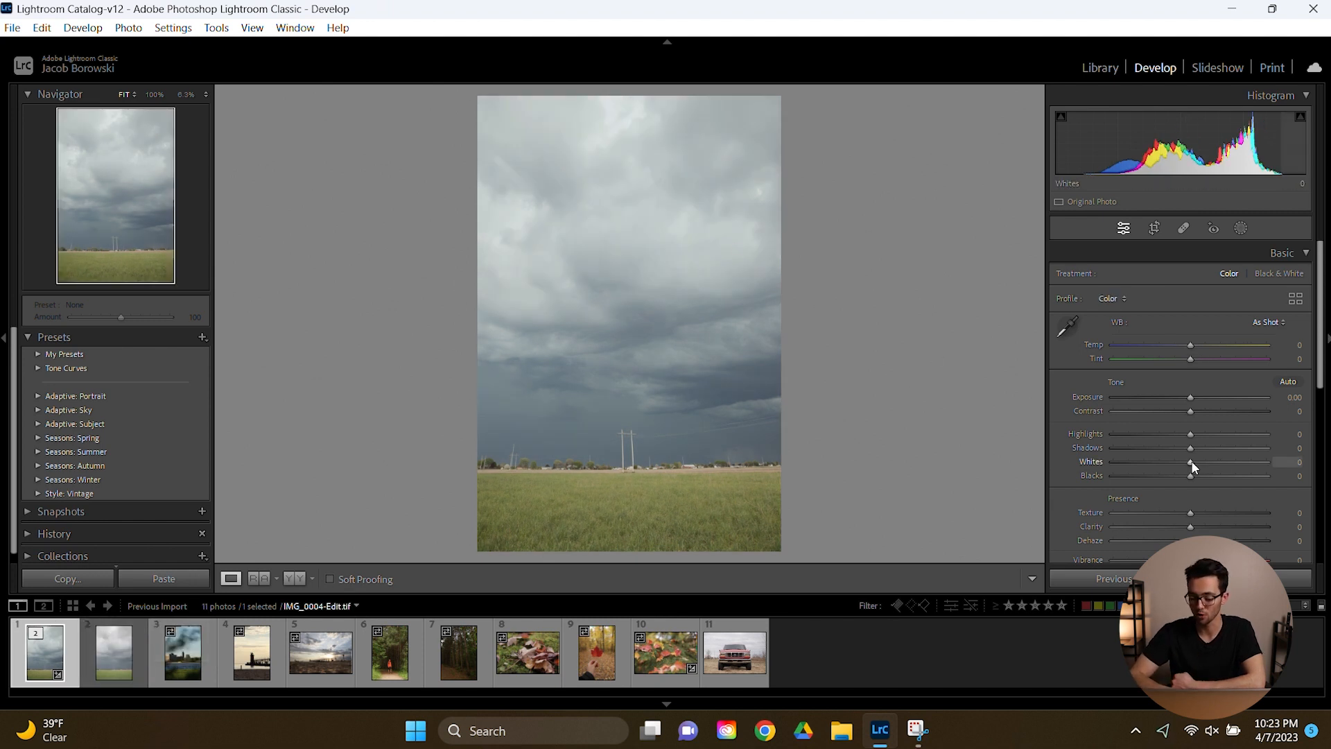
drag(1192, 460, 1192, 401)
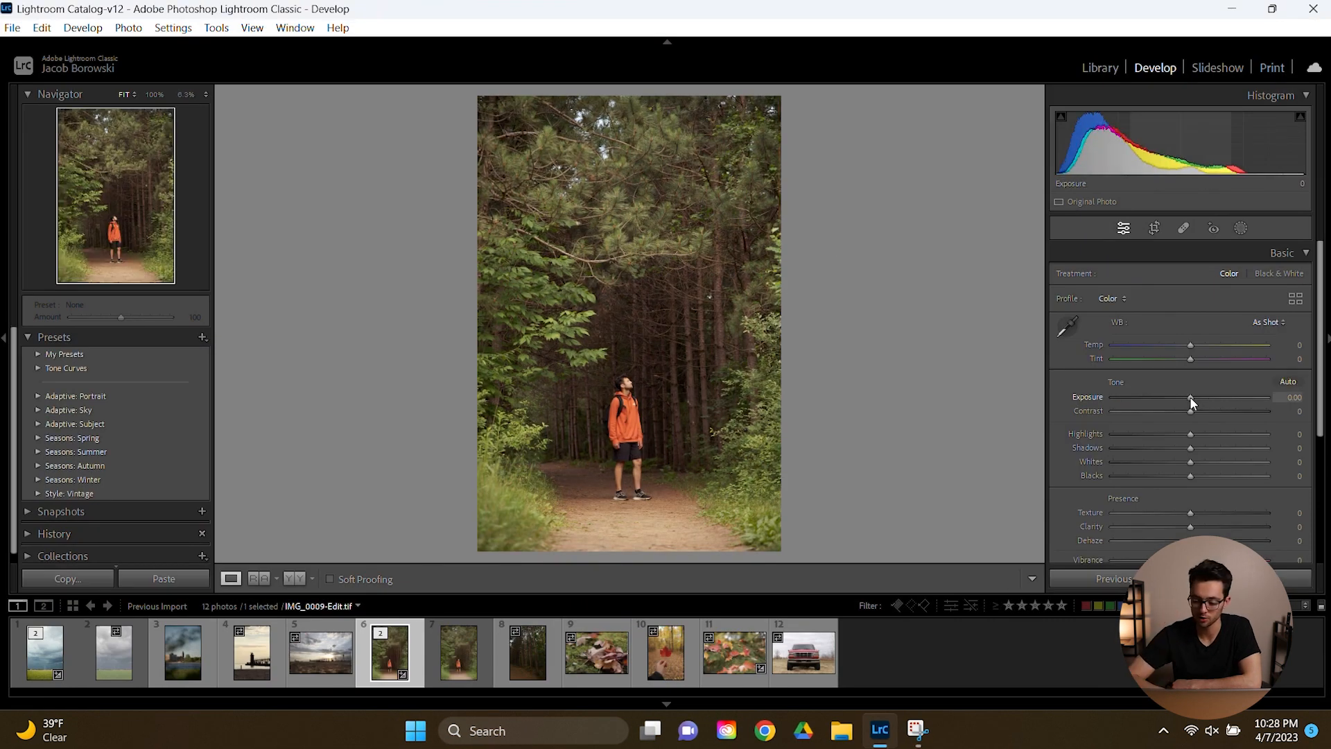
- Adjust the forest photo's tone to Exposure +0.20, Highlights -27, Shadows +19, Whites +12 and Blacks -5
drag(1190, 397, 1192, 400)
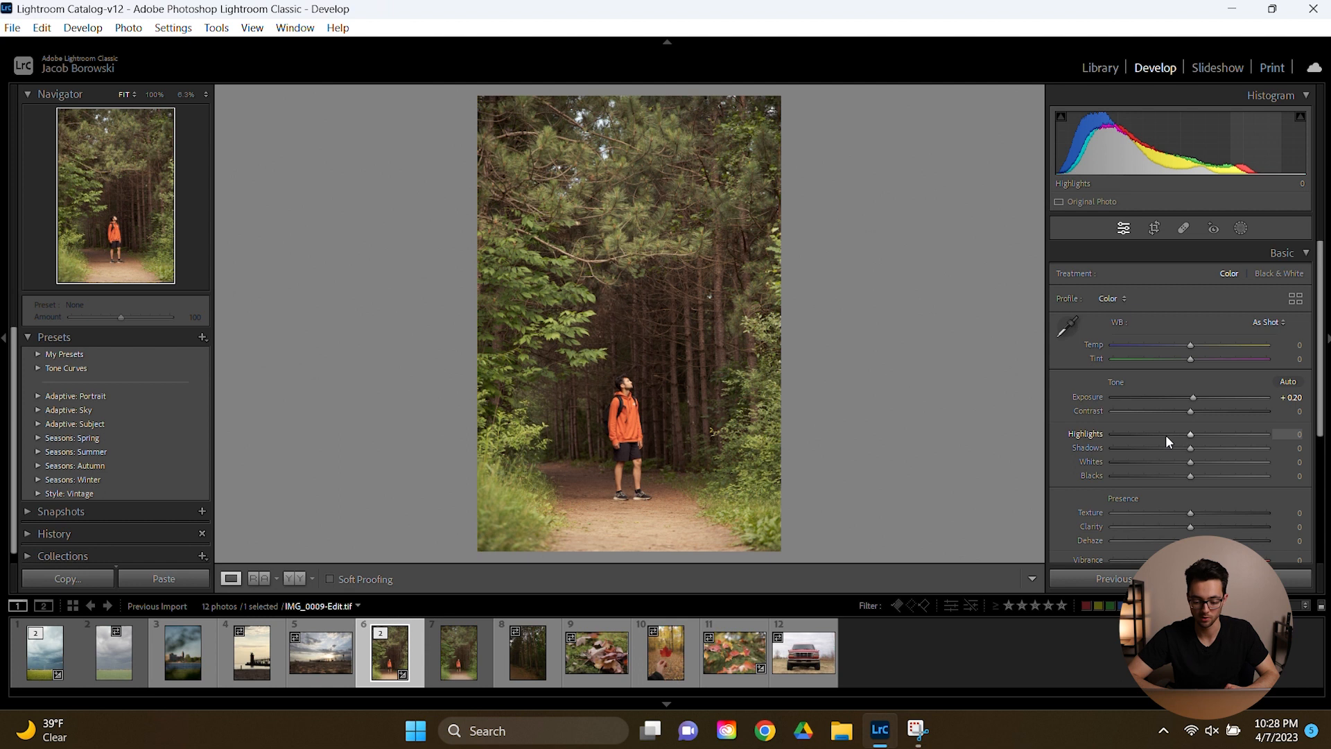
drag(1149, 433, 1201, 448)
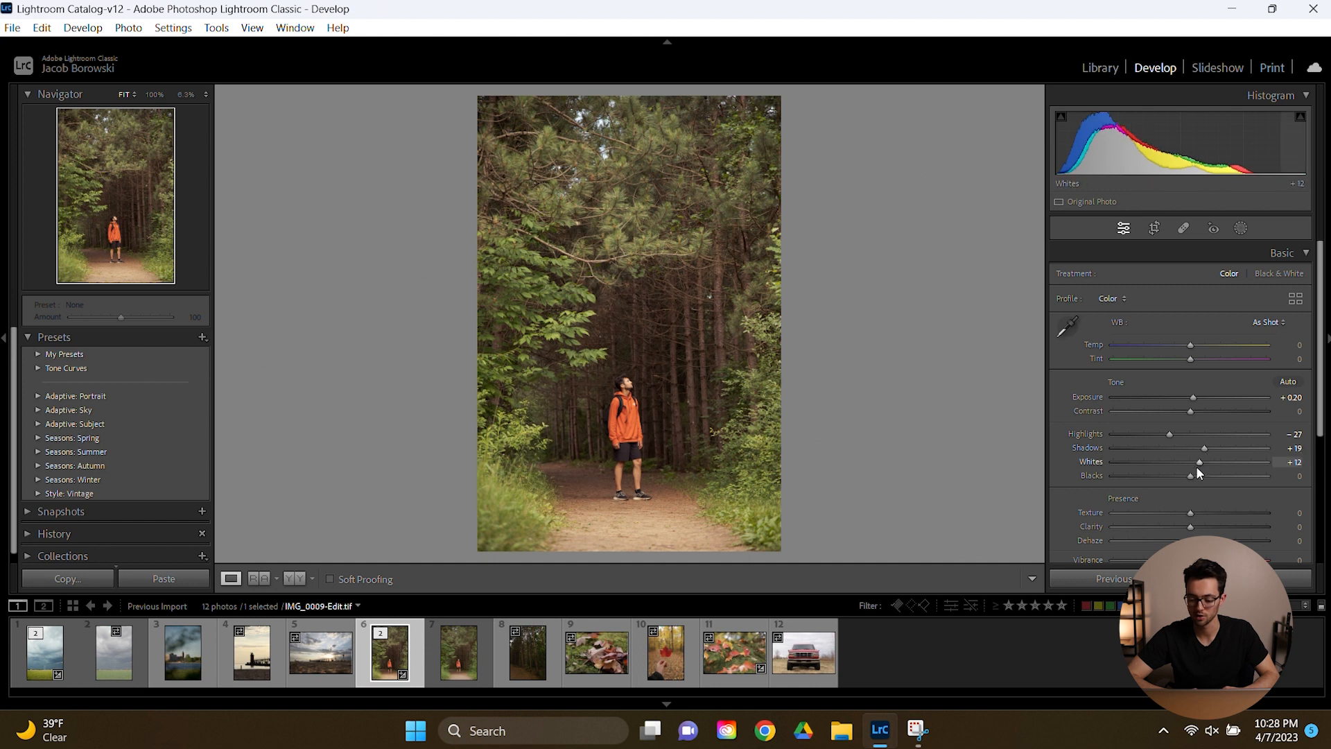
drag(1190, 476, 1187, 476)
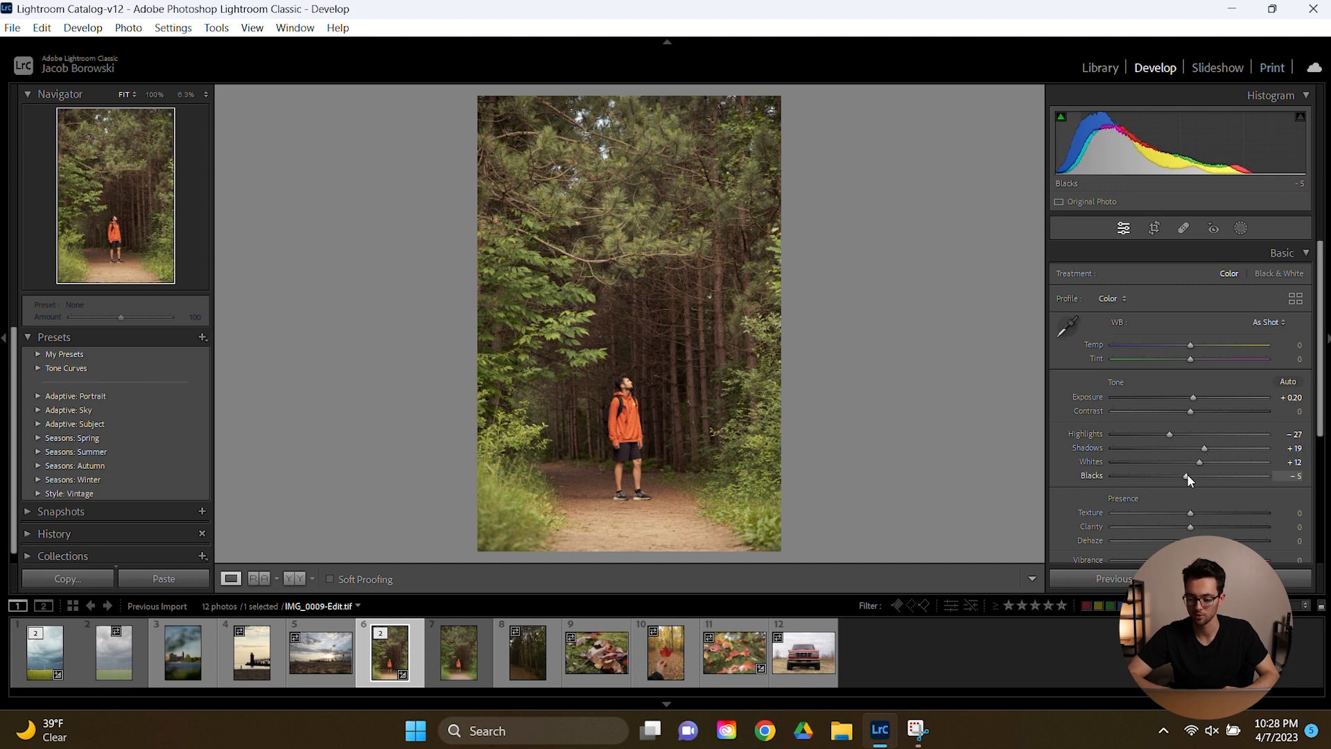
- Add a point in the highlights of the forest photo's tone curve and raise it slightly
scroll(1204, 463, down, 2)
scroll(1206, 457, down, 2)
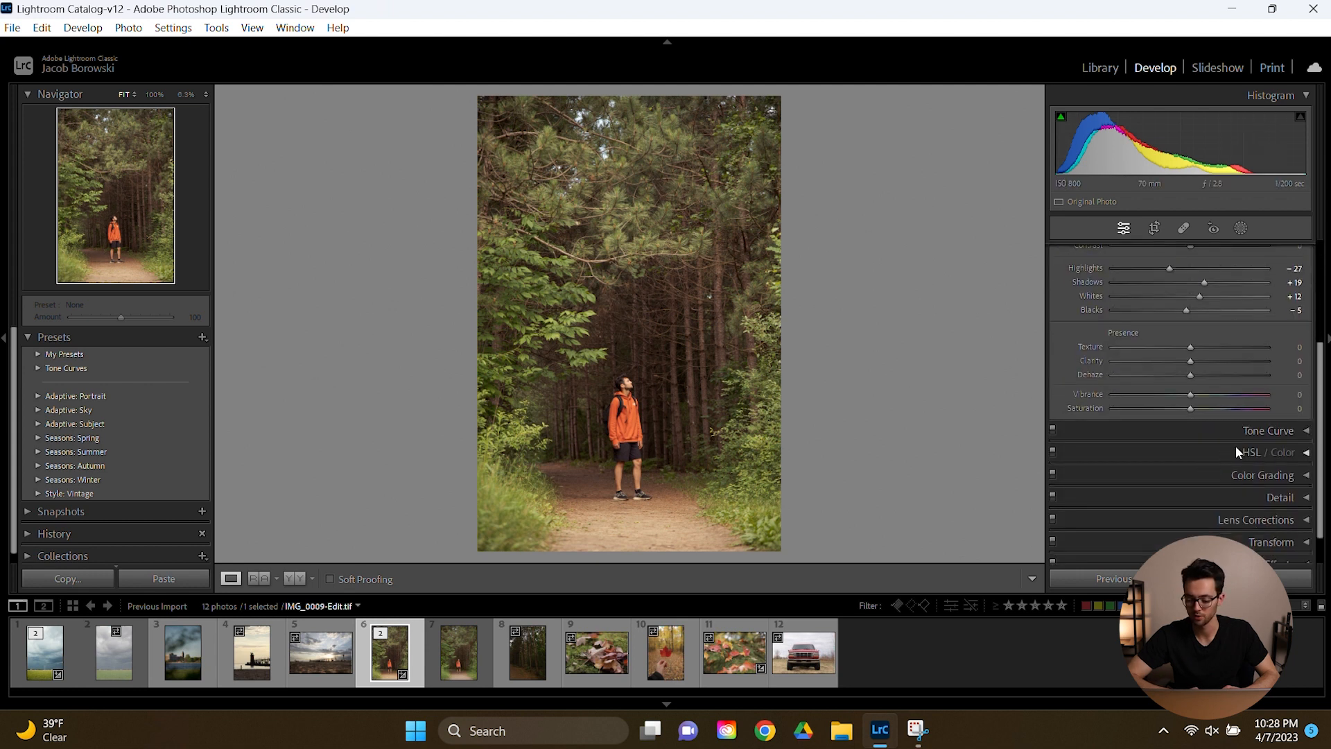
click(1240, 430)
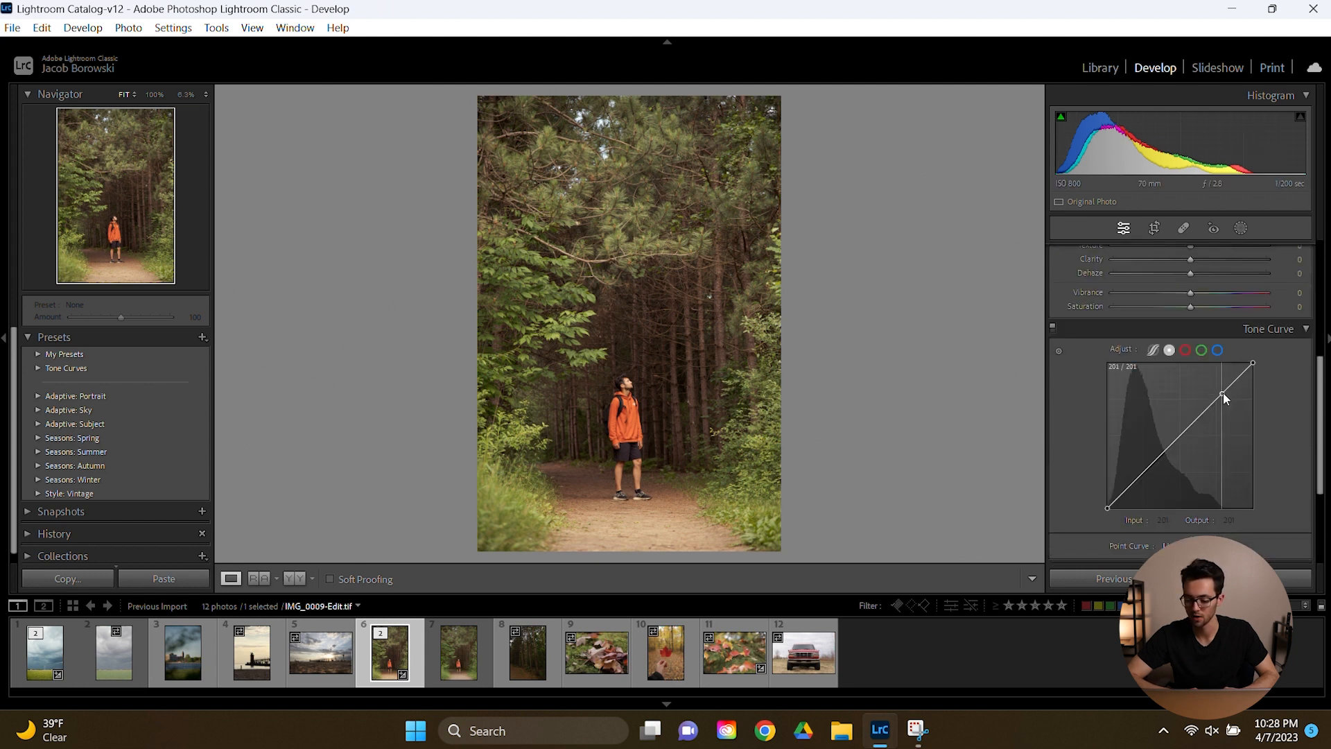
drag(1223, 392, 1220, 389)
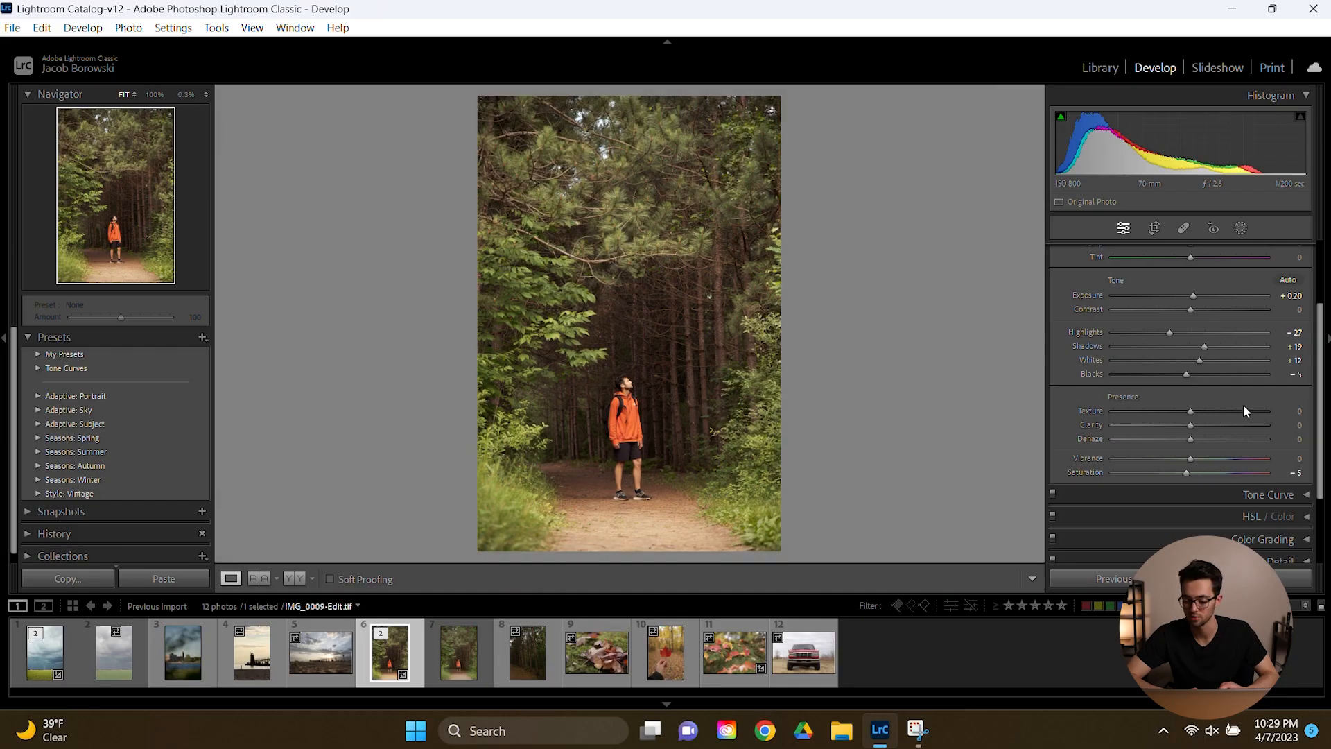
- Set the forest photo's Clarity to +15
key(Up)
key(Up)
key(Up)
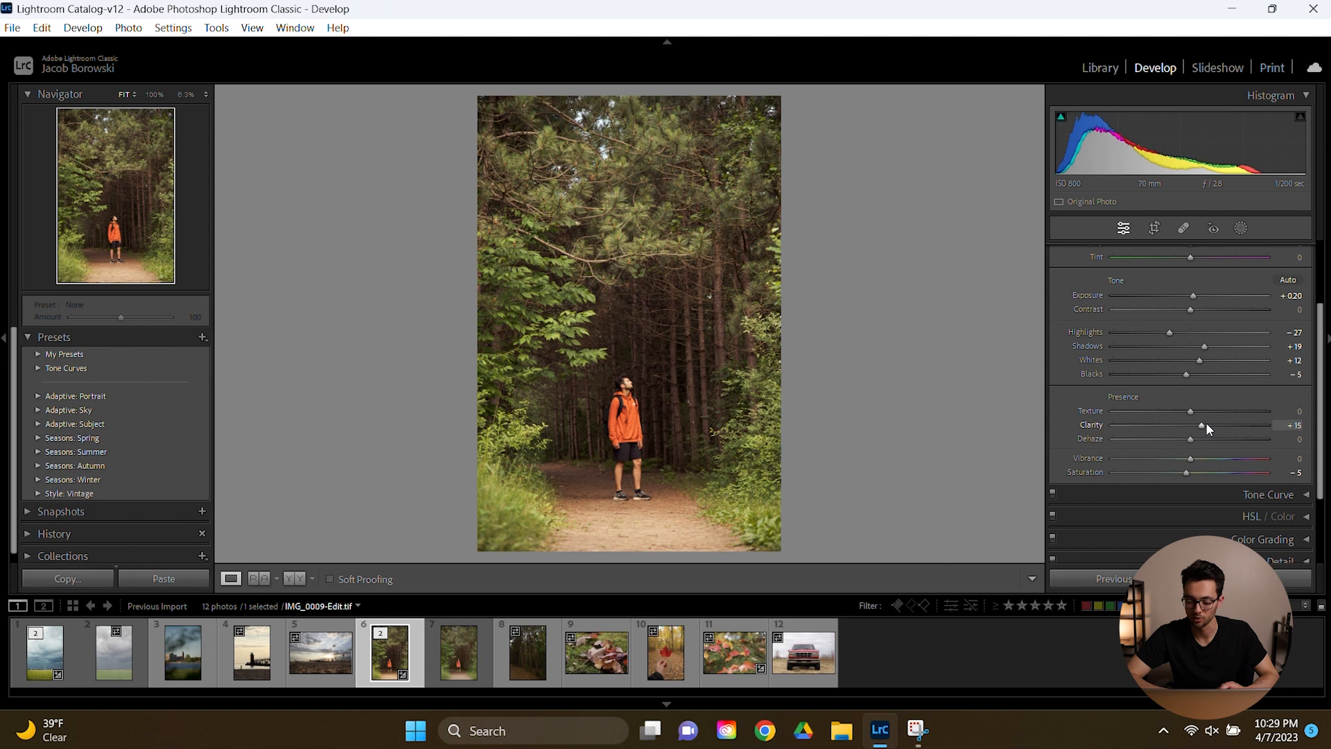
- Darken the forest photo's edges with a slightly negative Post-Crop Vignetting amount
scroll(1206, 422, down, 3)
click(1241, 525)
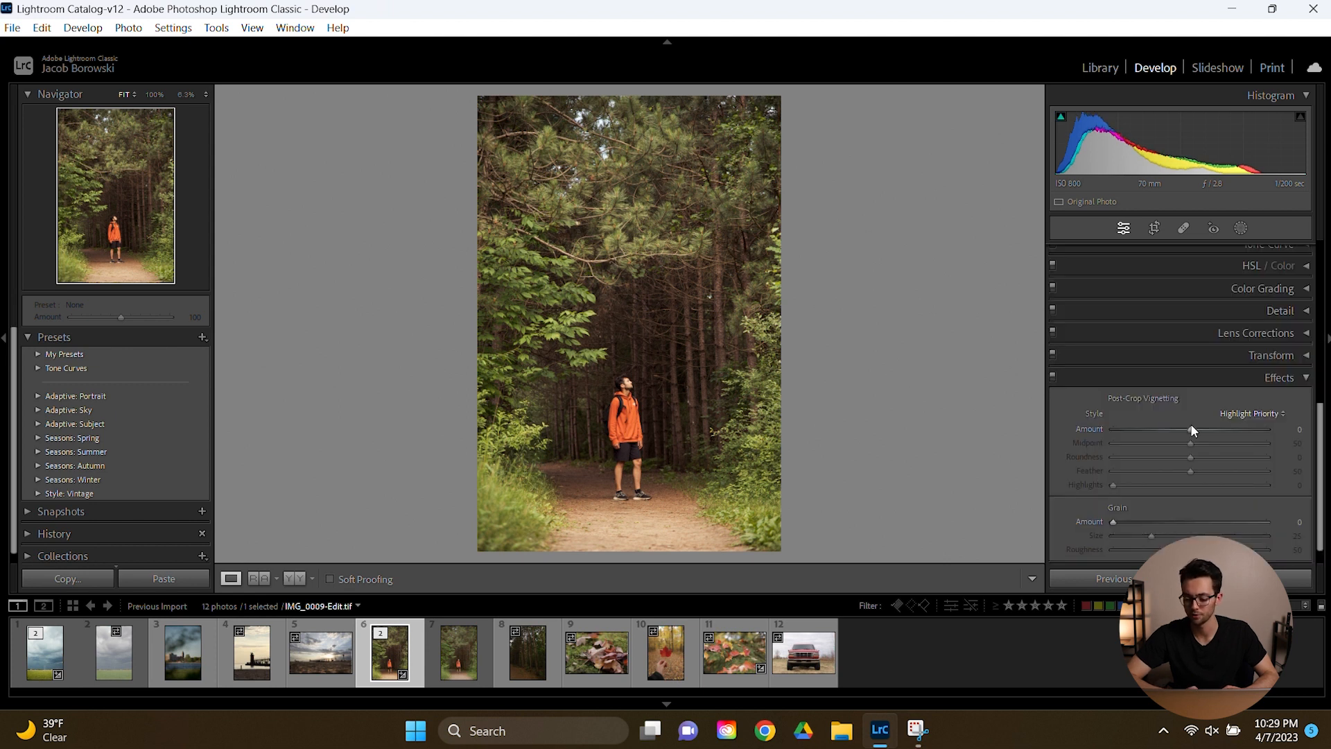
key(Down)
key(Down)
key(Up)
key(Down)
key(Down)
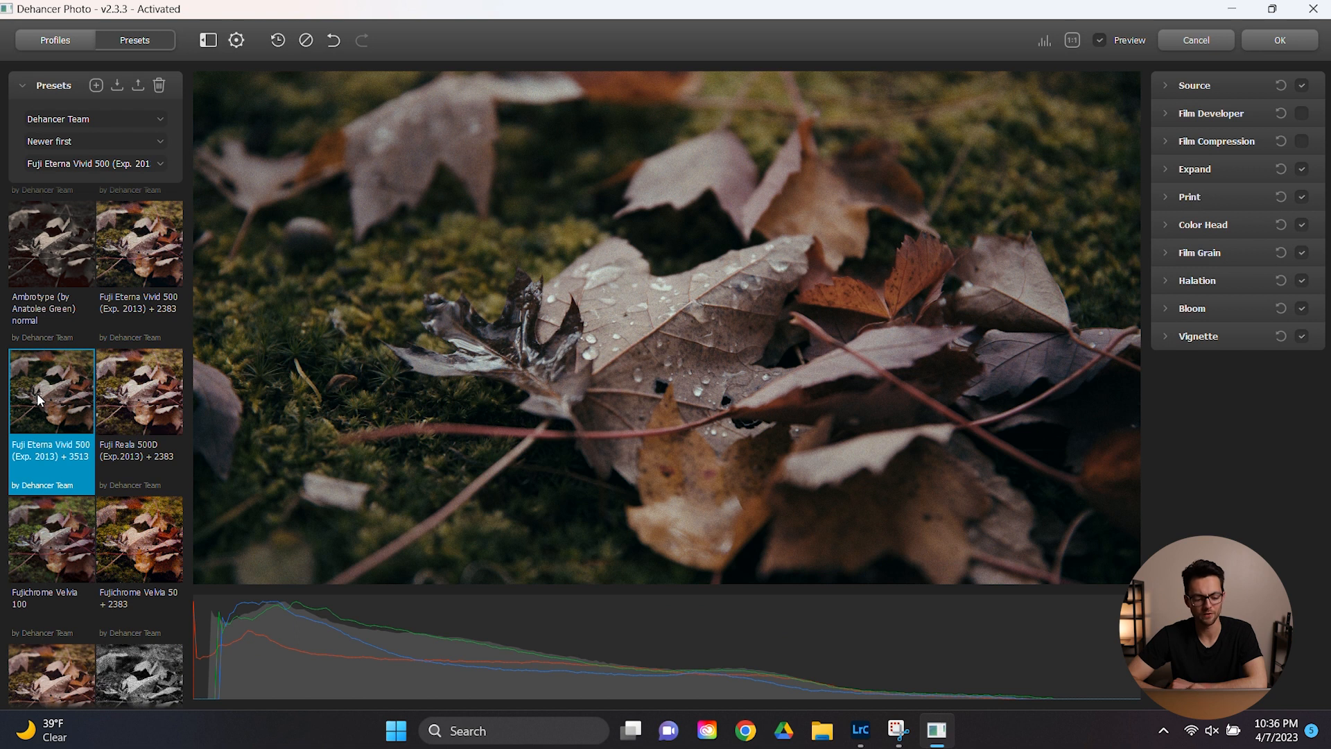
- Browse the Dehancer Team presets for the fallen-leaves photo and apply Fujichrome Velvia 50 + 2383
scroll(36, 393, down, 3)
click(52, 506)
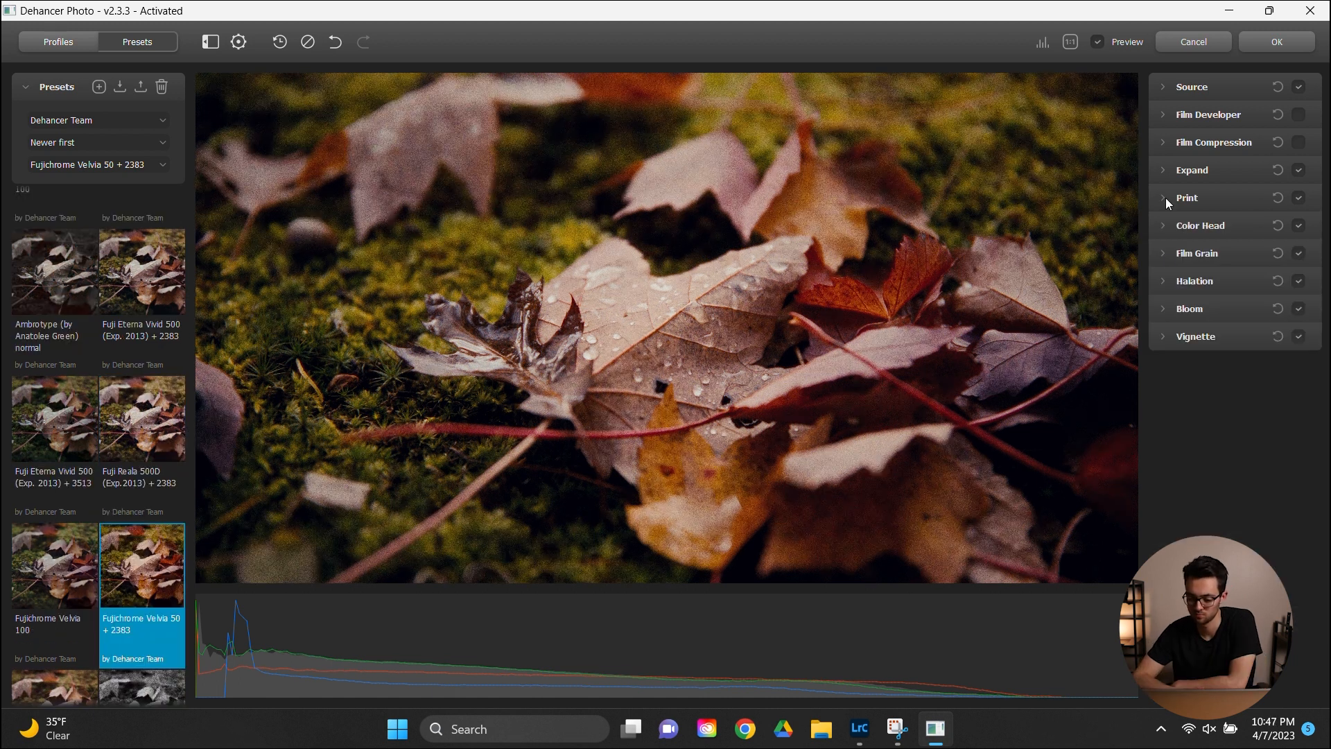
- Set the leaf photo's Film Grain amount to 15 and disable the Vignette effect
click(1179, 253)
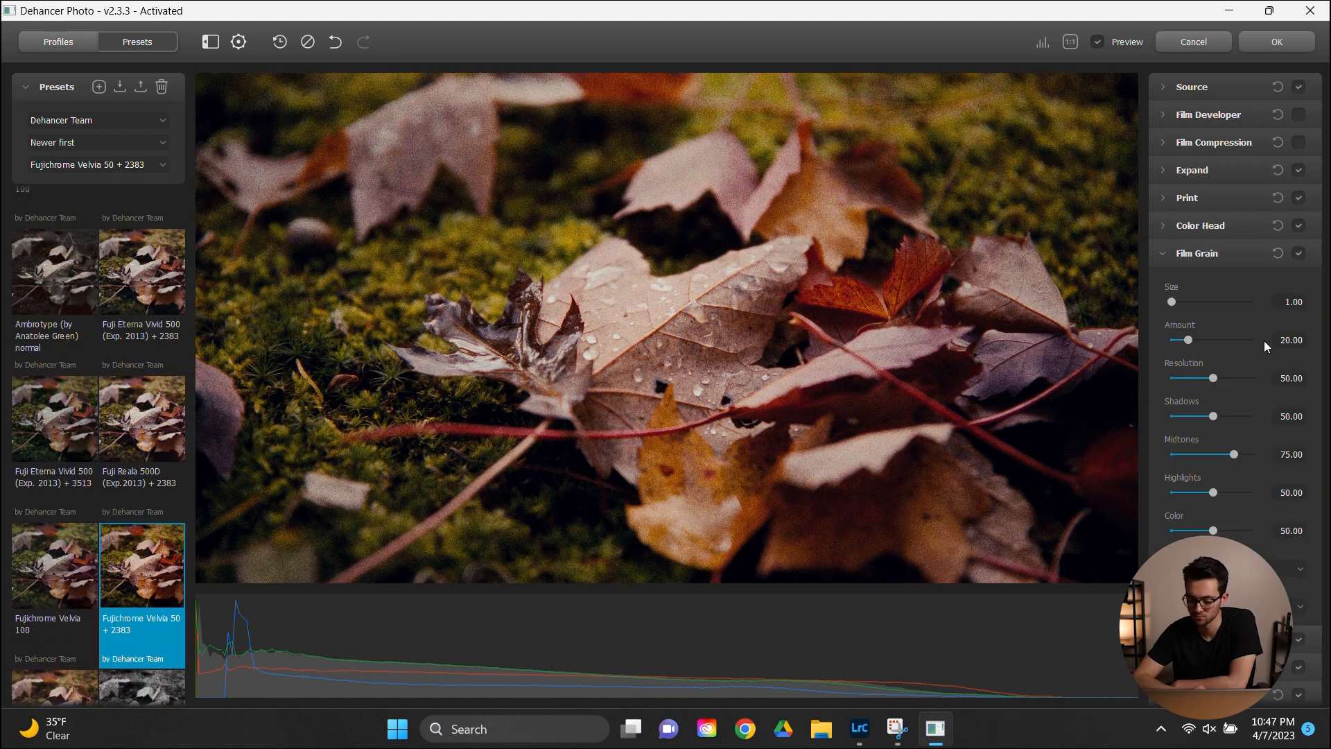
click(1295, 340)
click(1164, 255)
click(1299, 337)
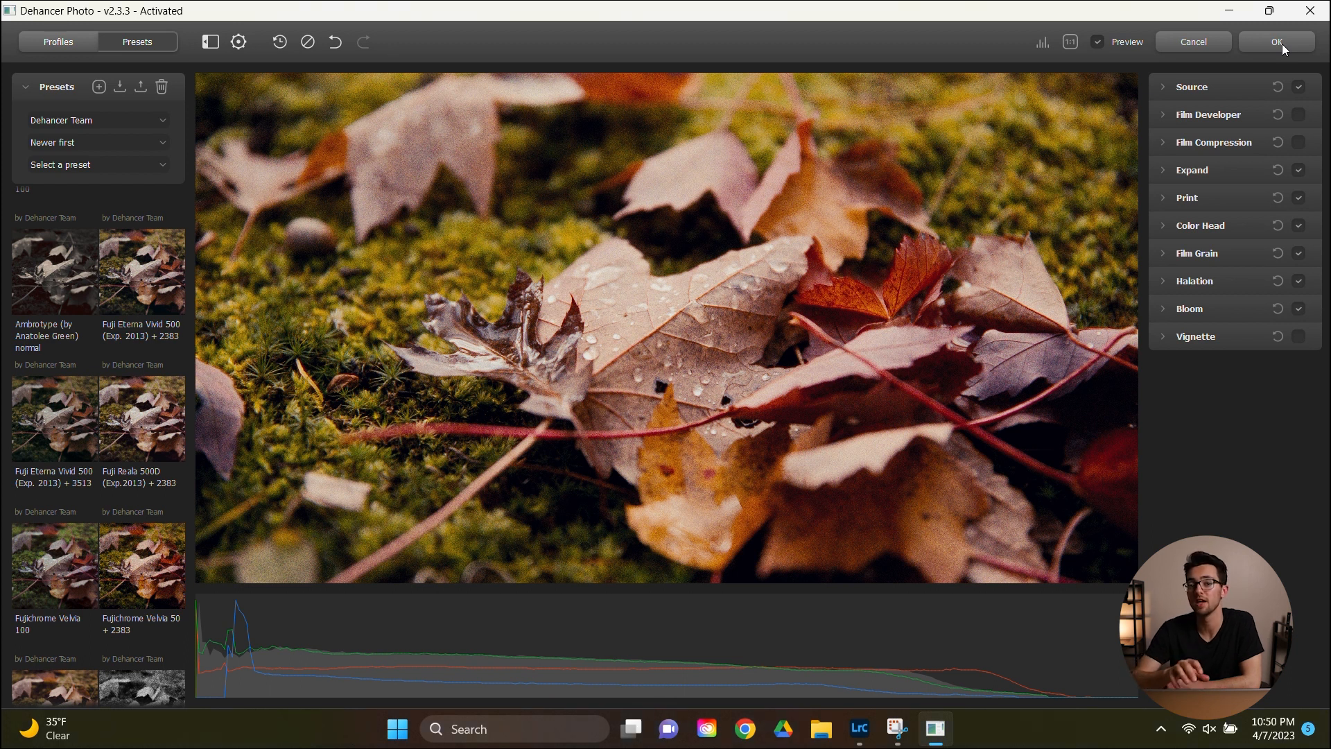
click(1197, 253)
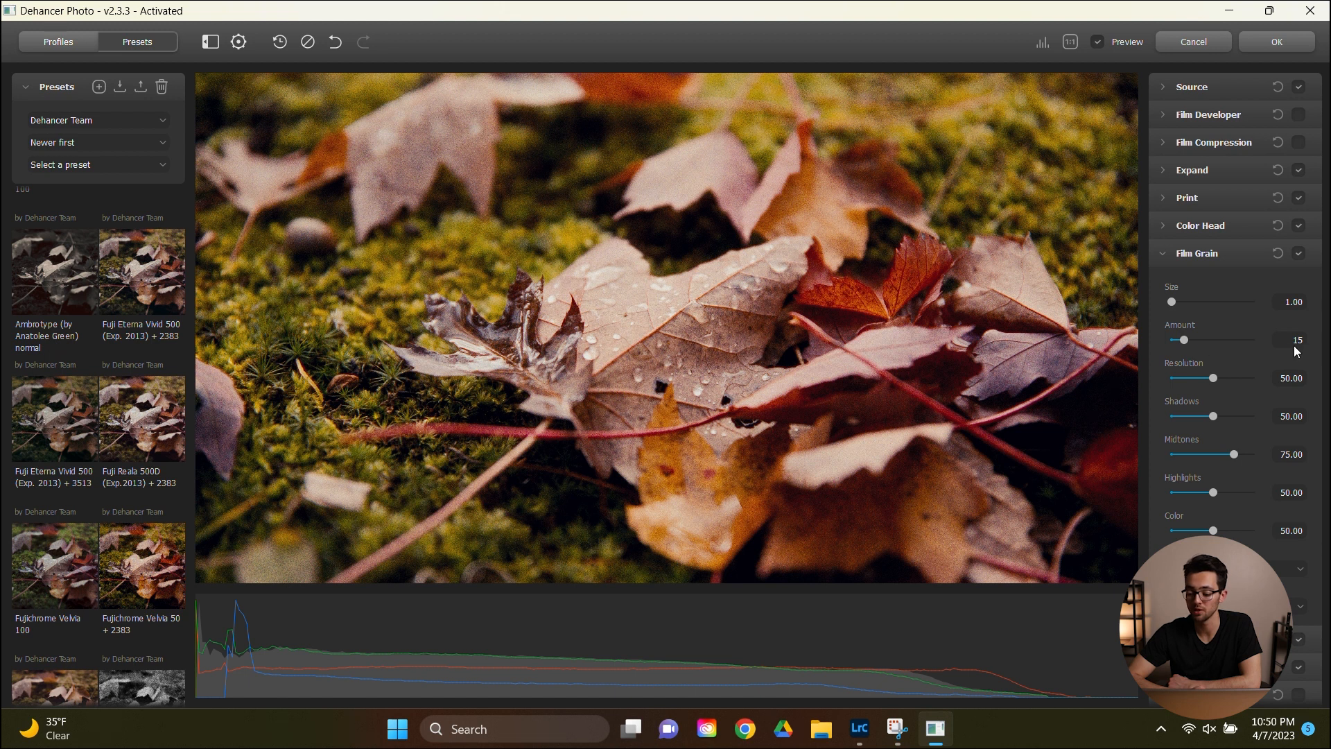
- Check the leaf photo's Vignette settings and apply the finished film edit to the photo
click(1165, 253)
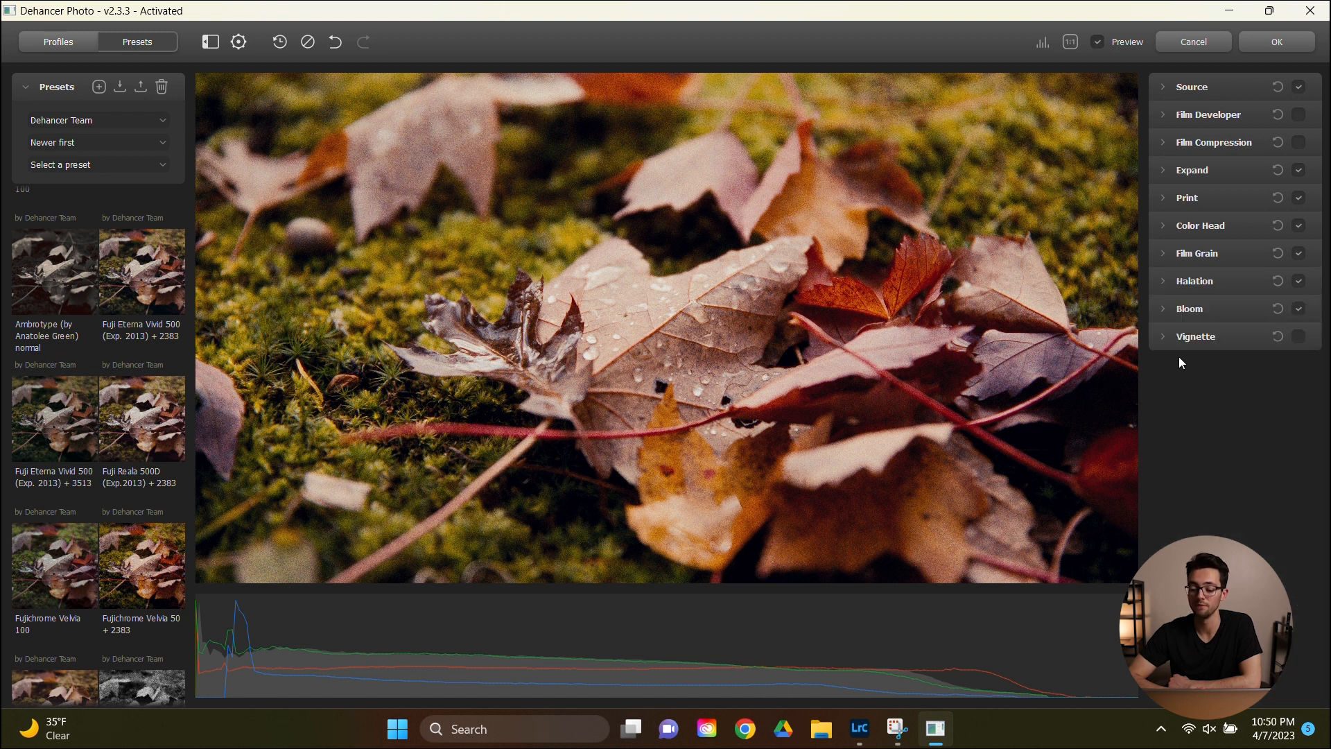
click(1163, 337)
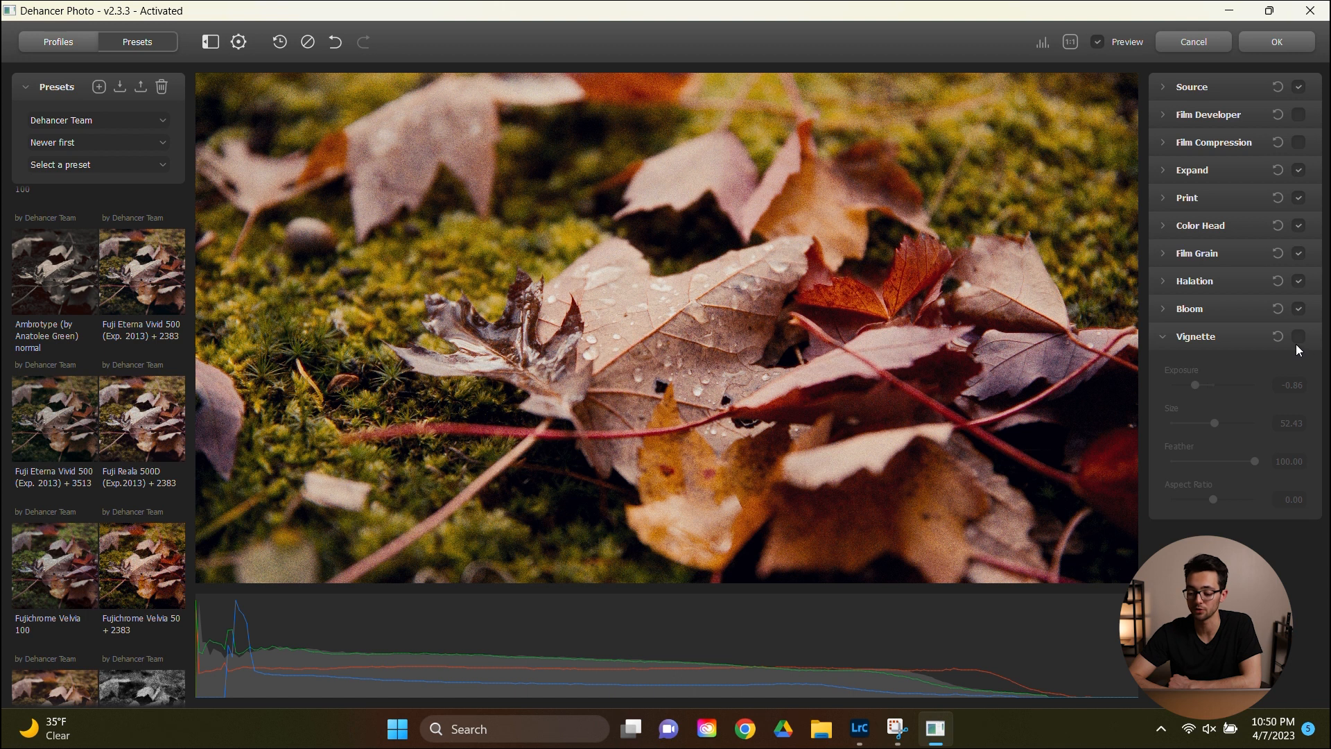
click(1163, 338)
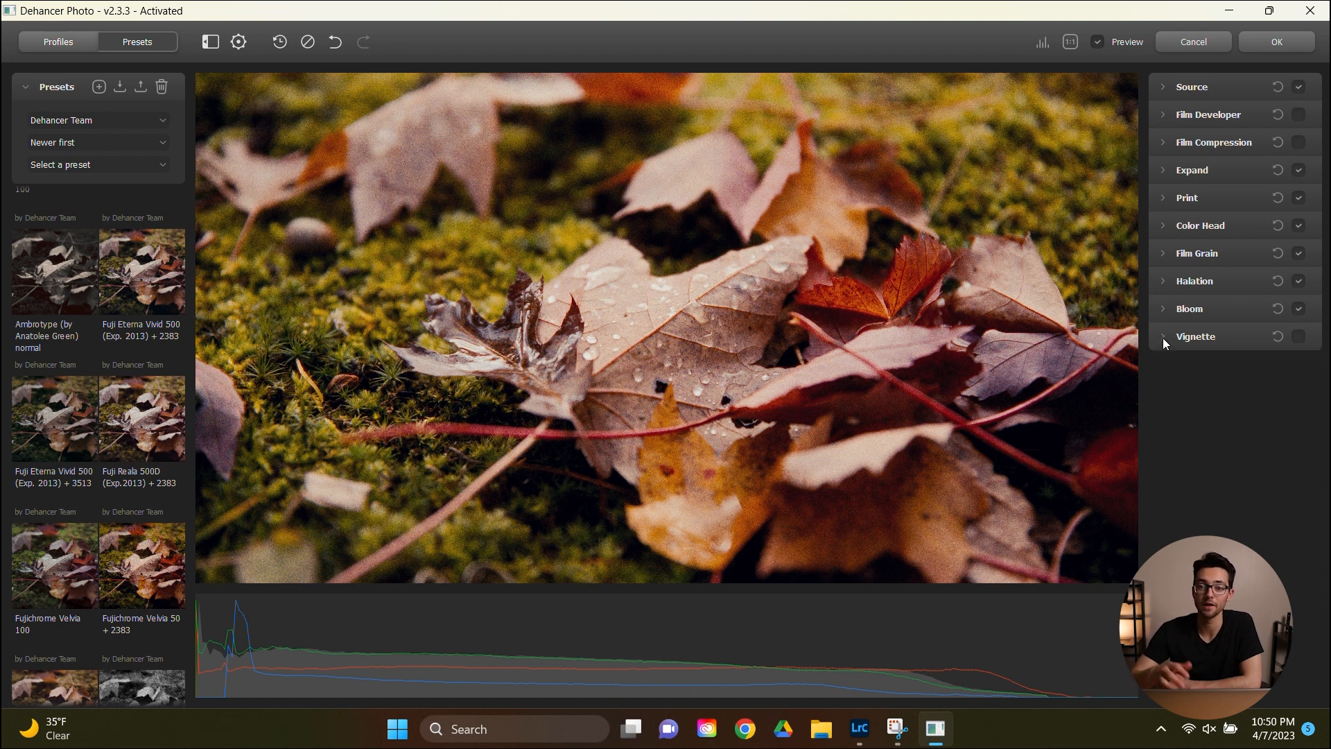
click(1283, 42)
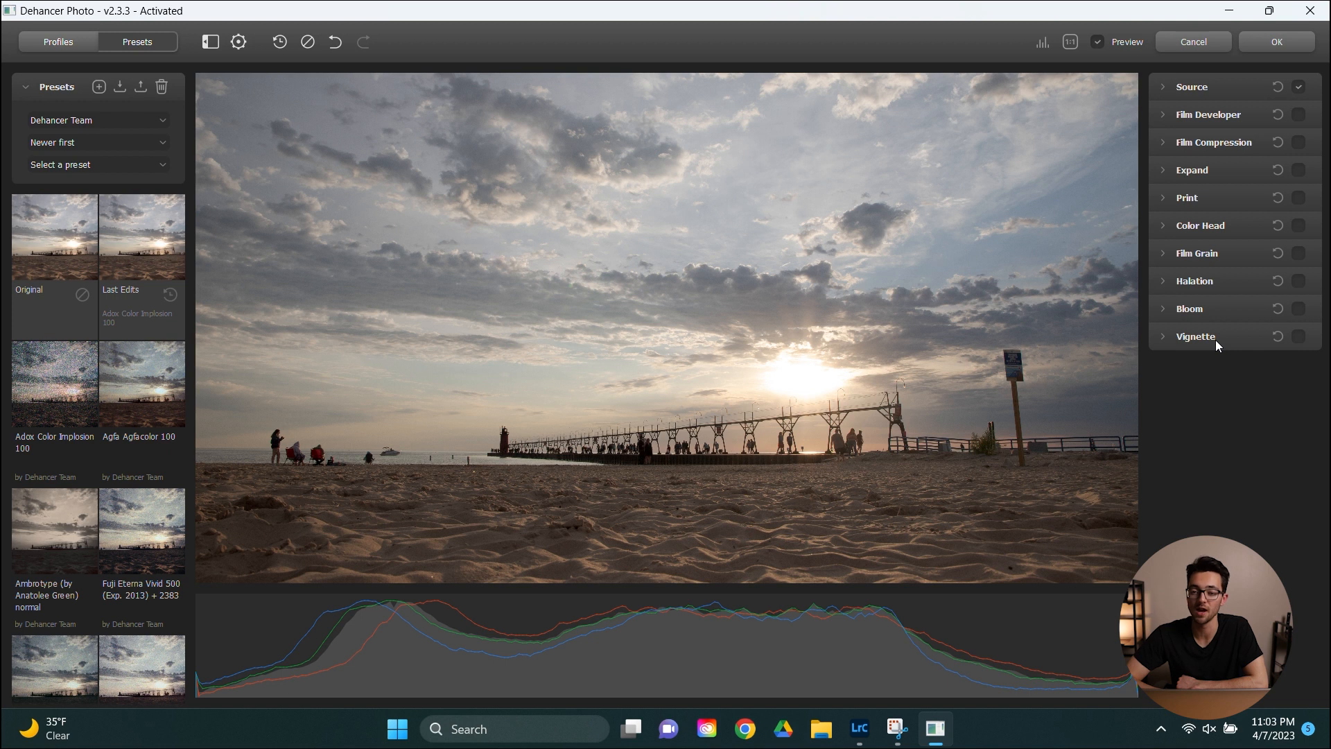
- Preview Film Grain with an amount of 20 on the beach photo, inspect the clouds up close, and disable the effect
click(1248, 254)
click(1298, 254)
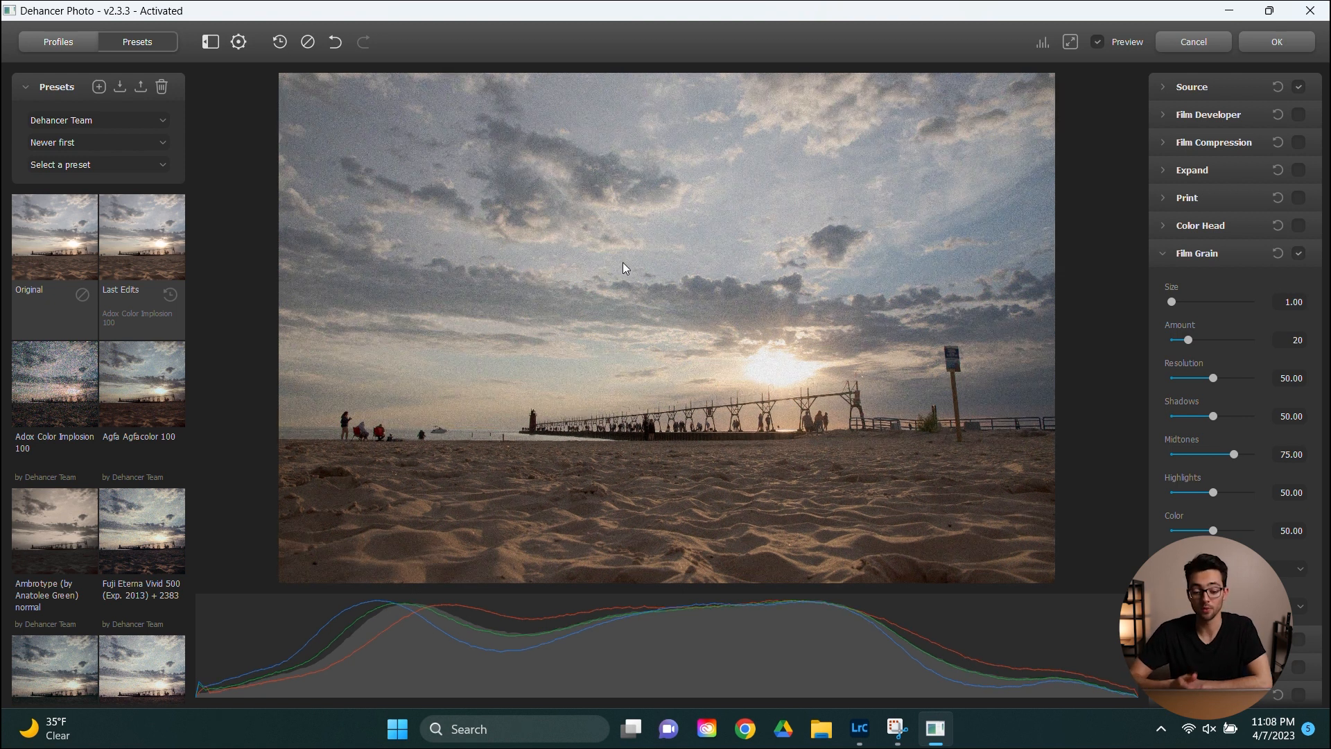
scroll(622, 262, up, 7)
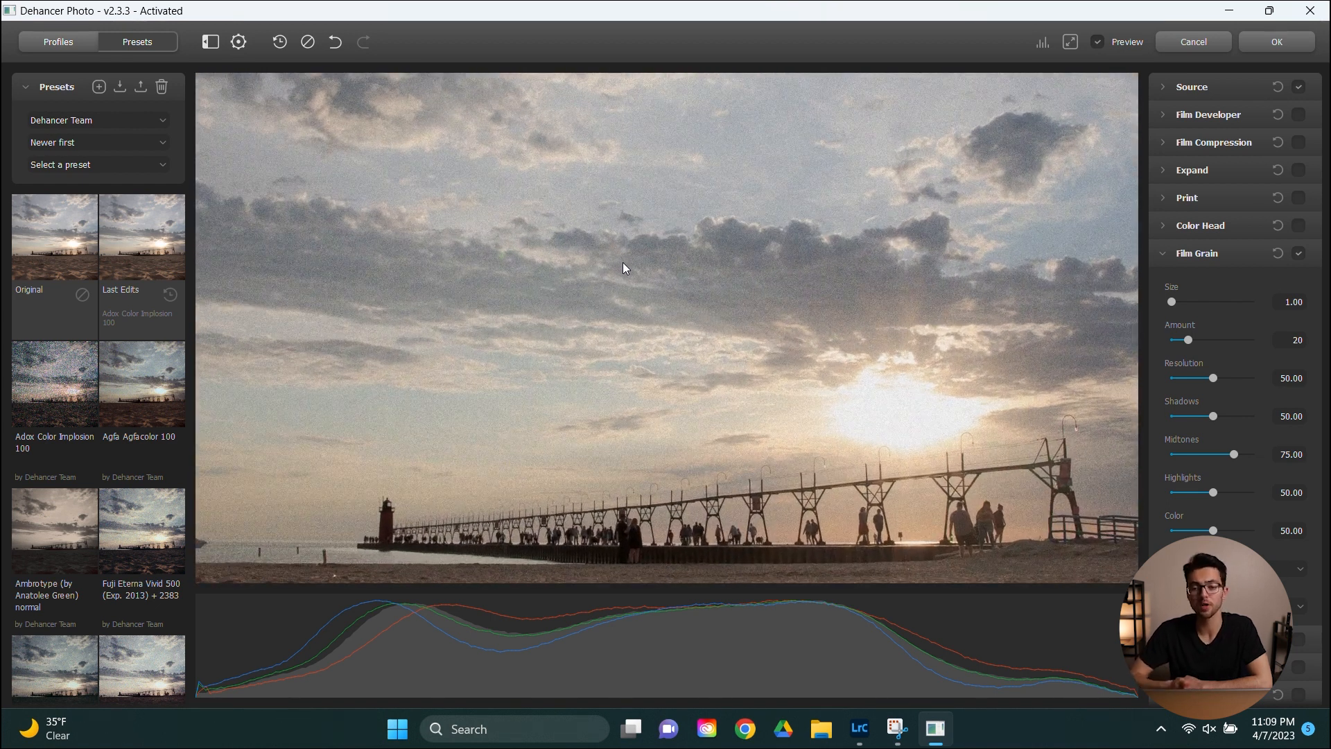
scroll(622, 263, up, 4)
scroll(623, 267, up, 2)
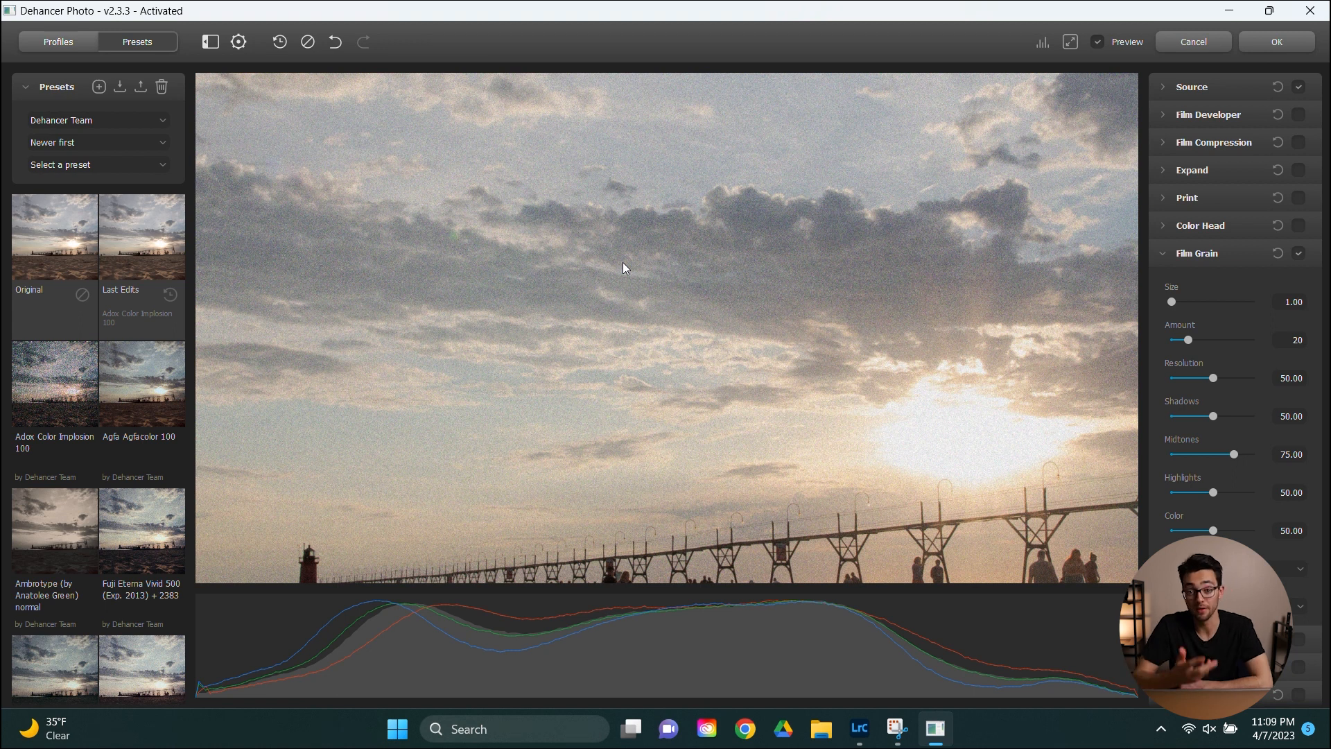
double_click(622, 262)
click(1298, 253)
click(1161, 254)
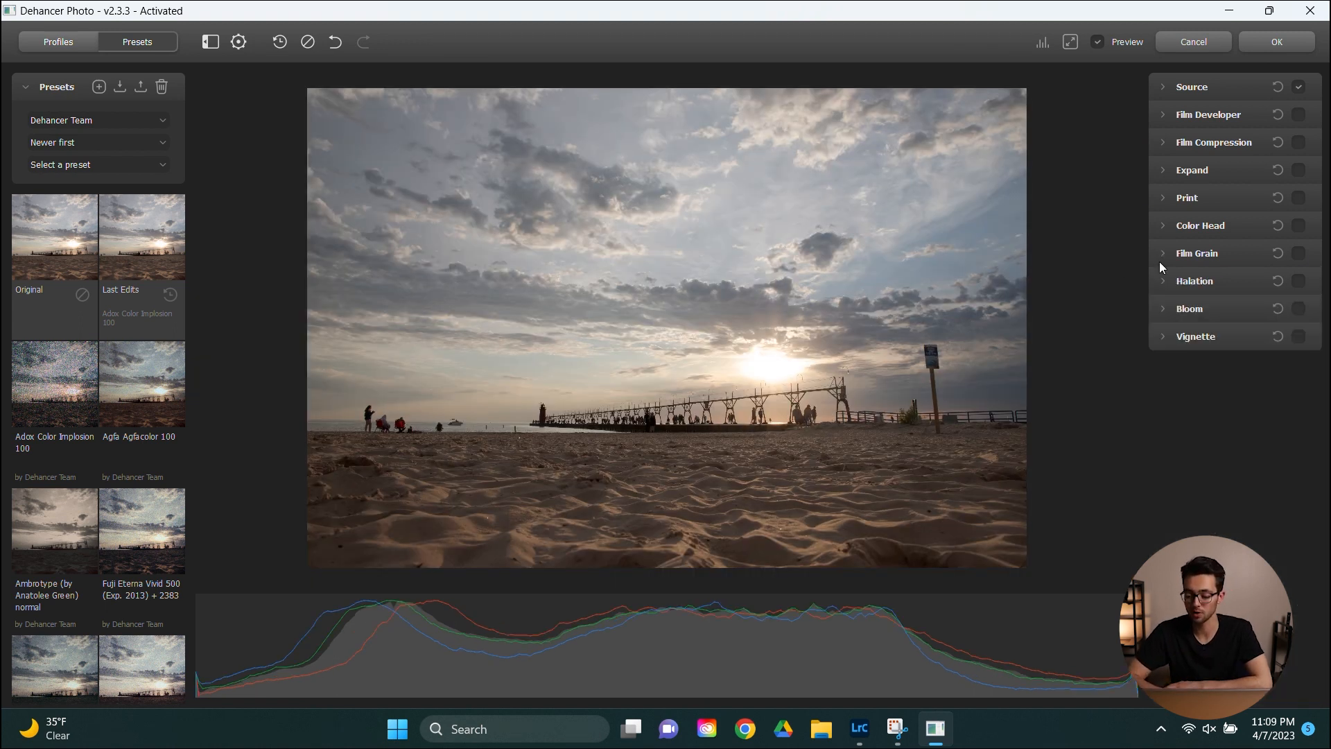
- Enable Halation on the beach photo and inspect its effect up close along the pier and lighthouse
click(1275, 293)
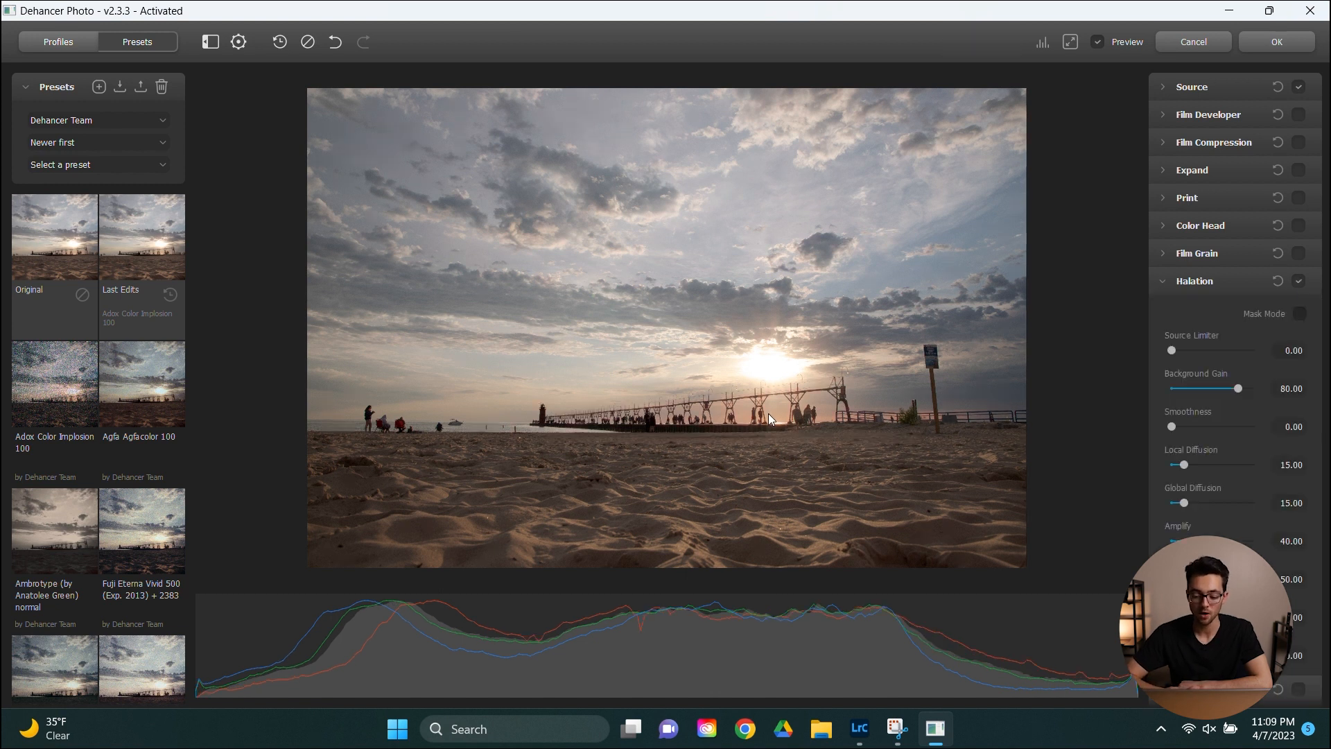
scroll(768, 413, up, 8)
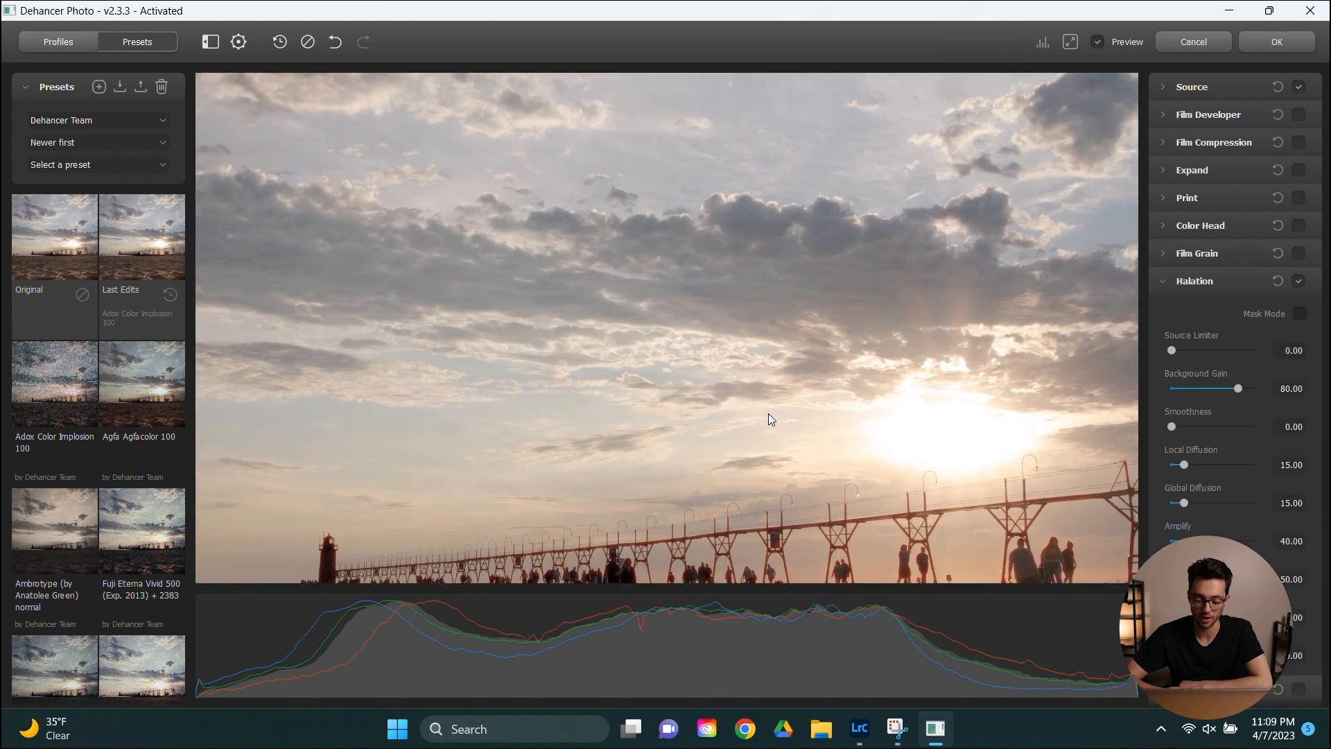
scroll(768, 414, up, 4)
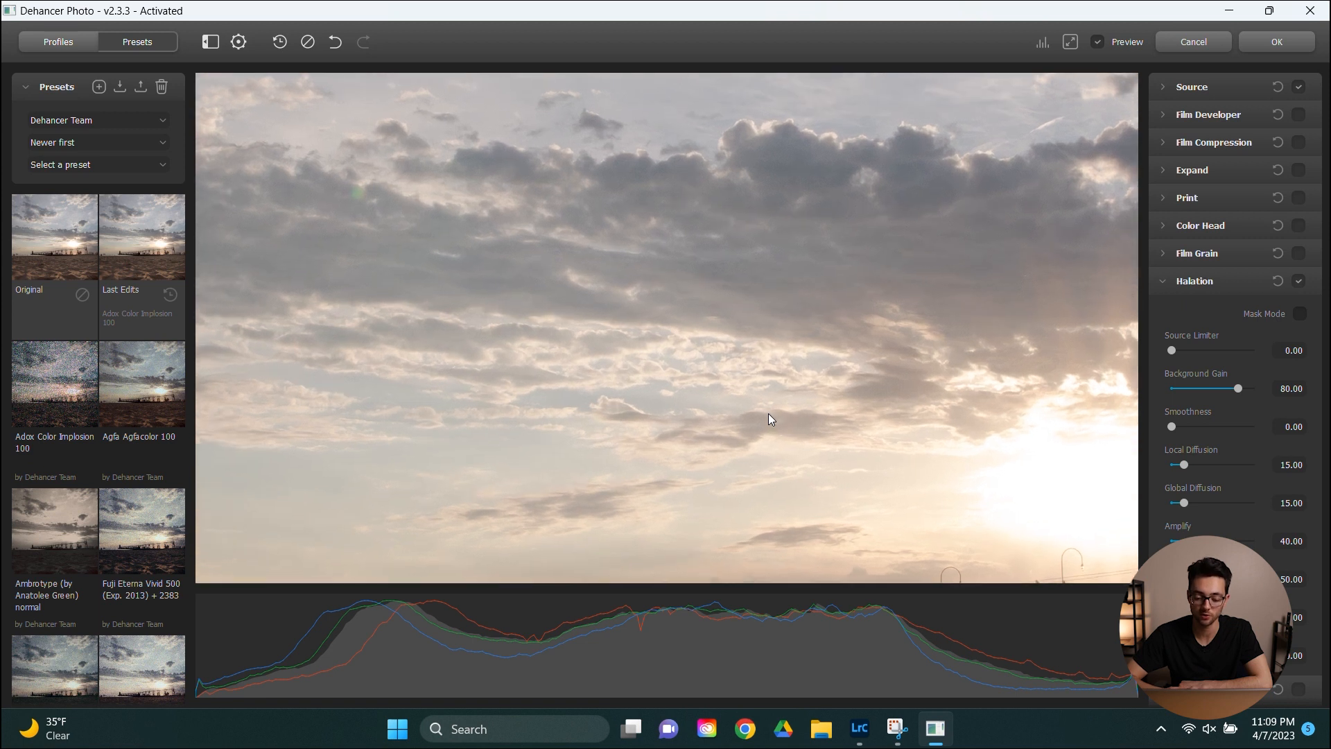
scroll(768, 413, down, 10)
drag(759, 347, 764, 241)
drag(522, 312, 679, 292)
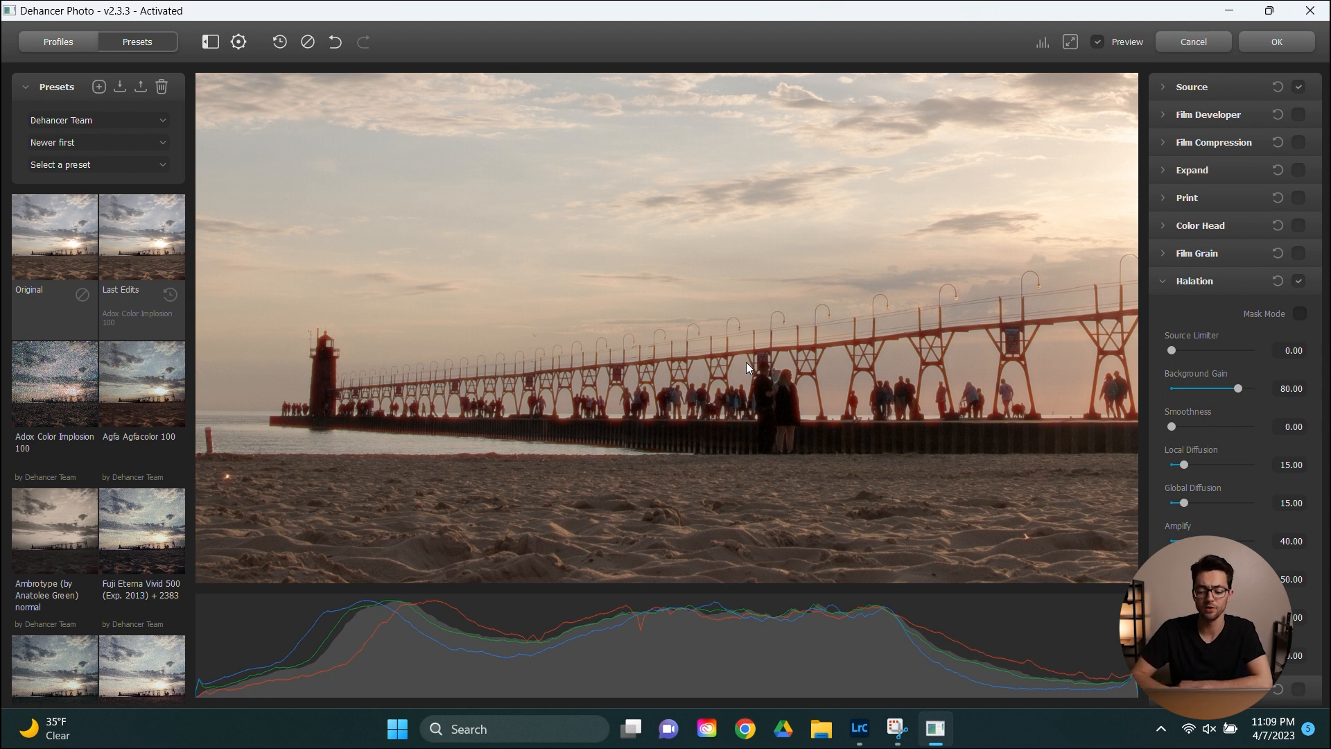
- Compare the pier with Halation off and on, and leave the effect disabled
click(1299, 281)
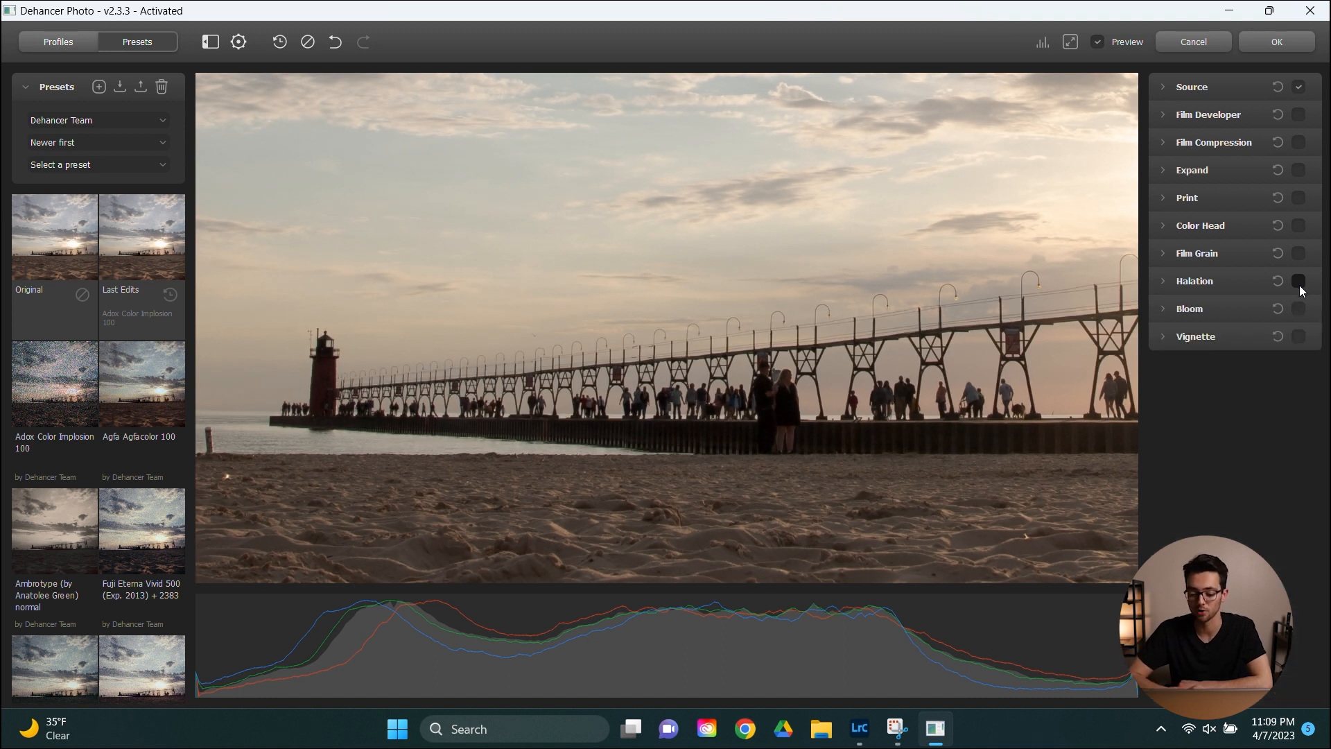
click(1298, 281)
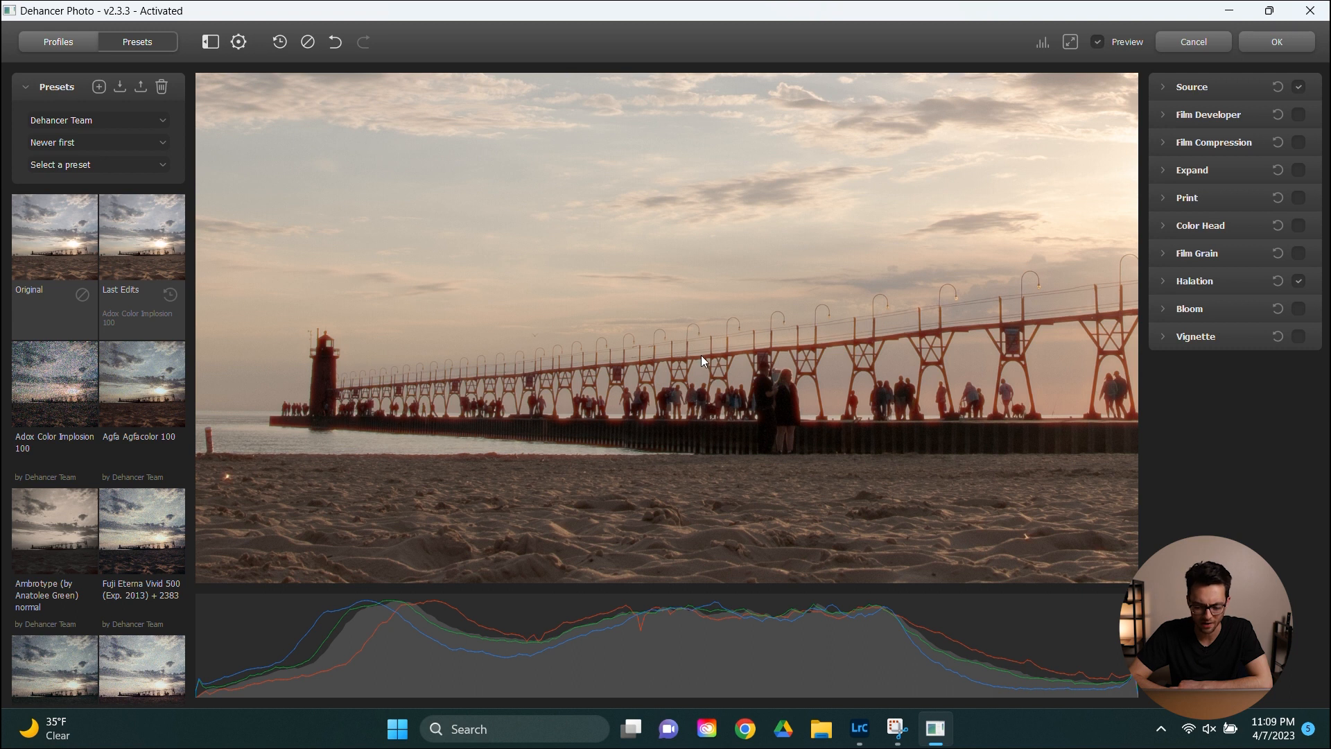
click(1297, 281)
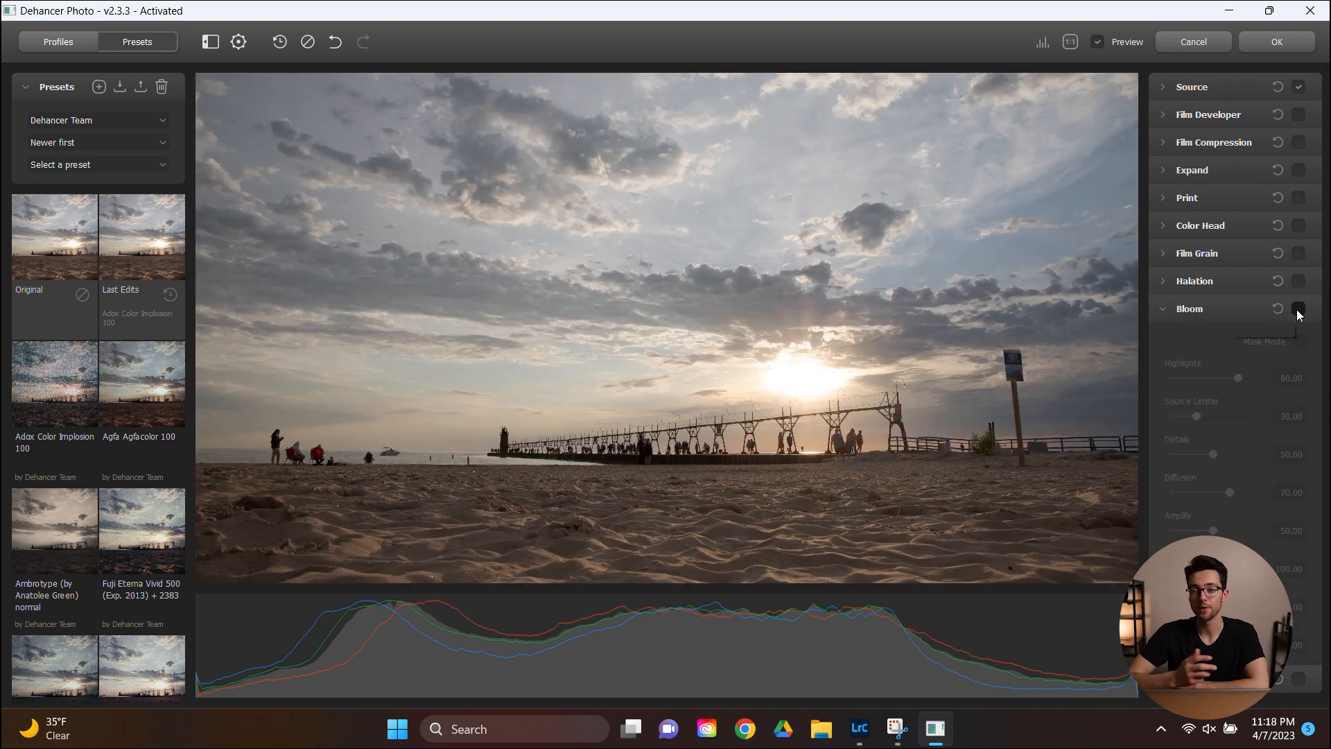
- Toggle the Bloom effect on the beach photo and close the Vignette settings
click(1298, 311)
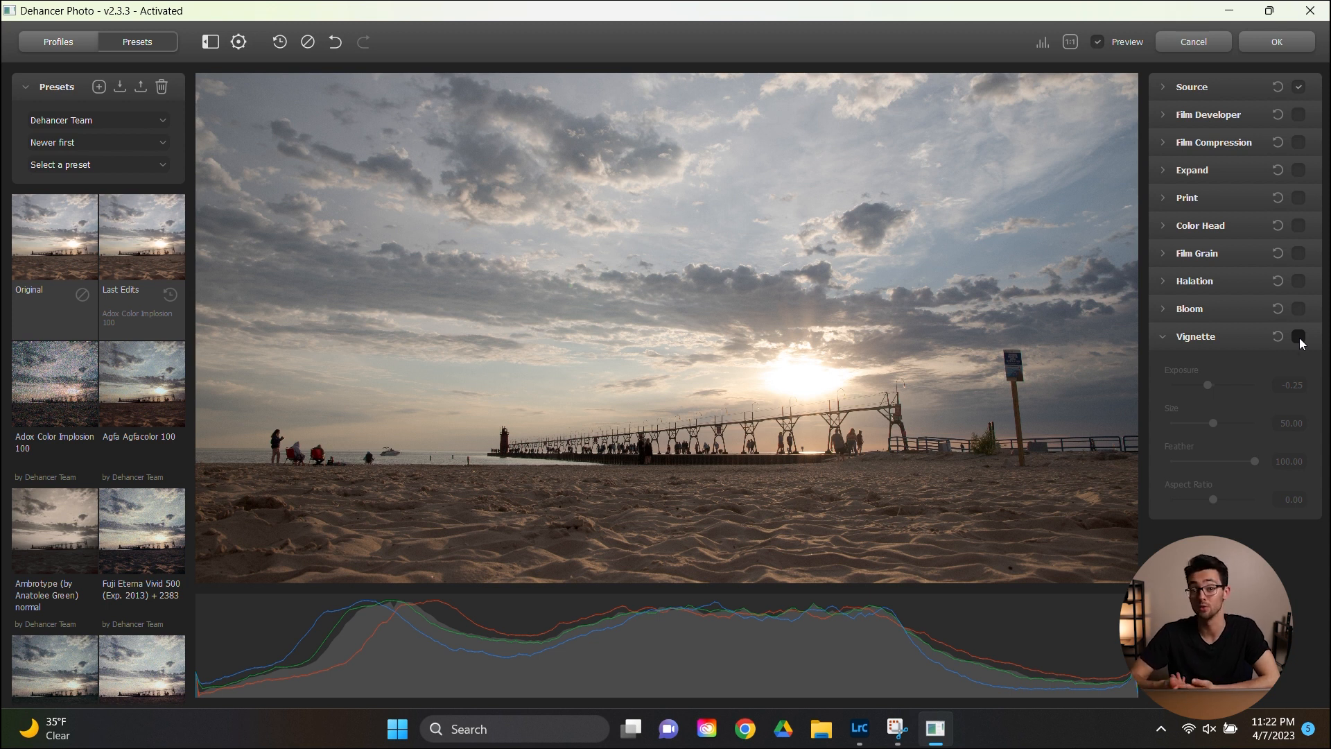
click(1163, 339)
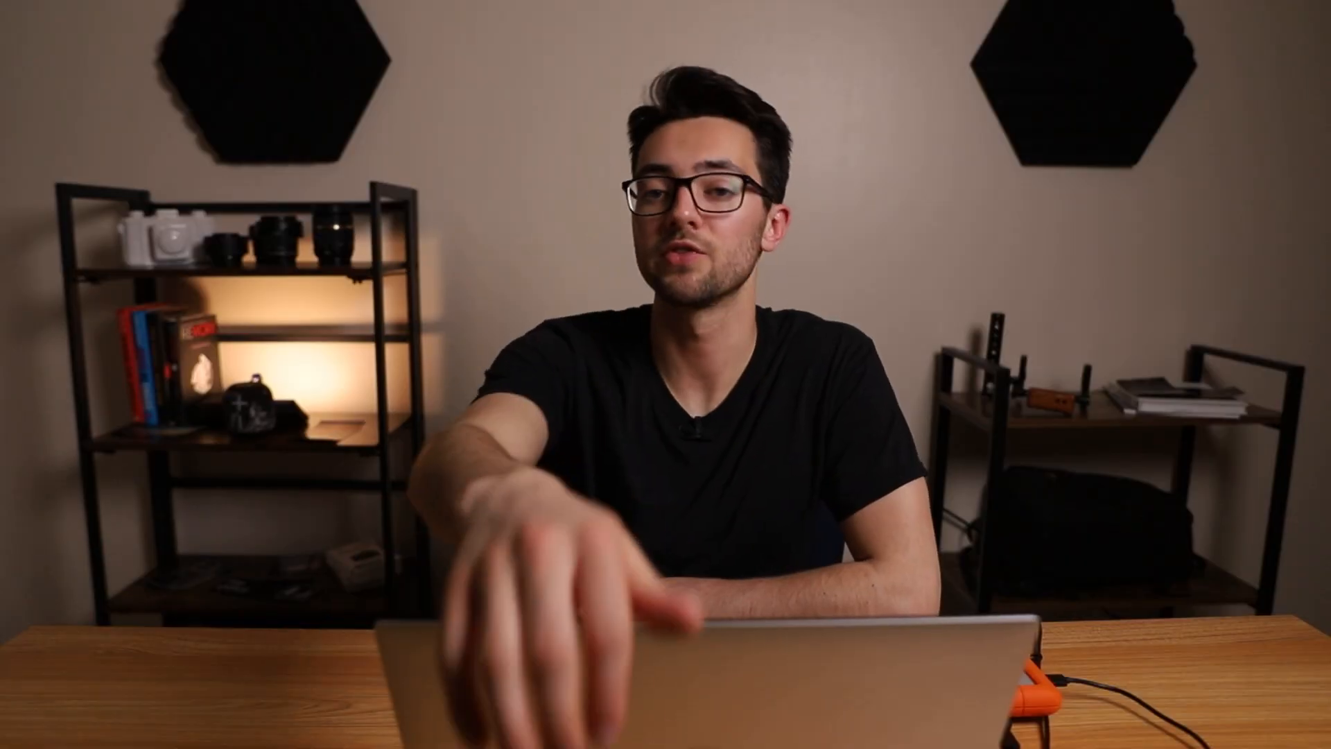